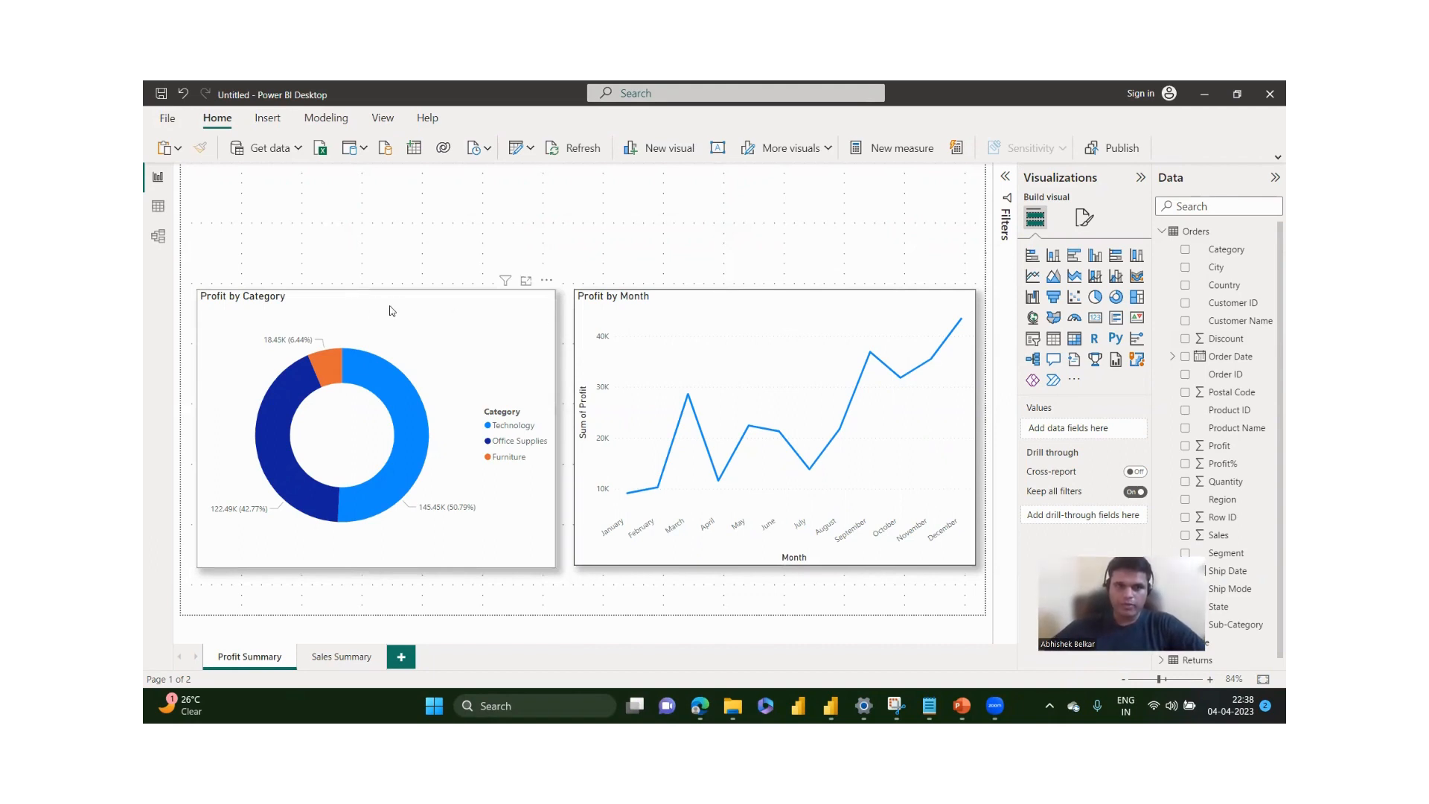
- Look over the Sales Summary page and the category and month charts on the Profit Summary page
click(349, 658)
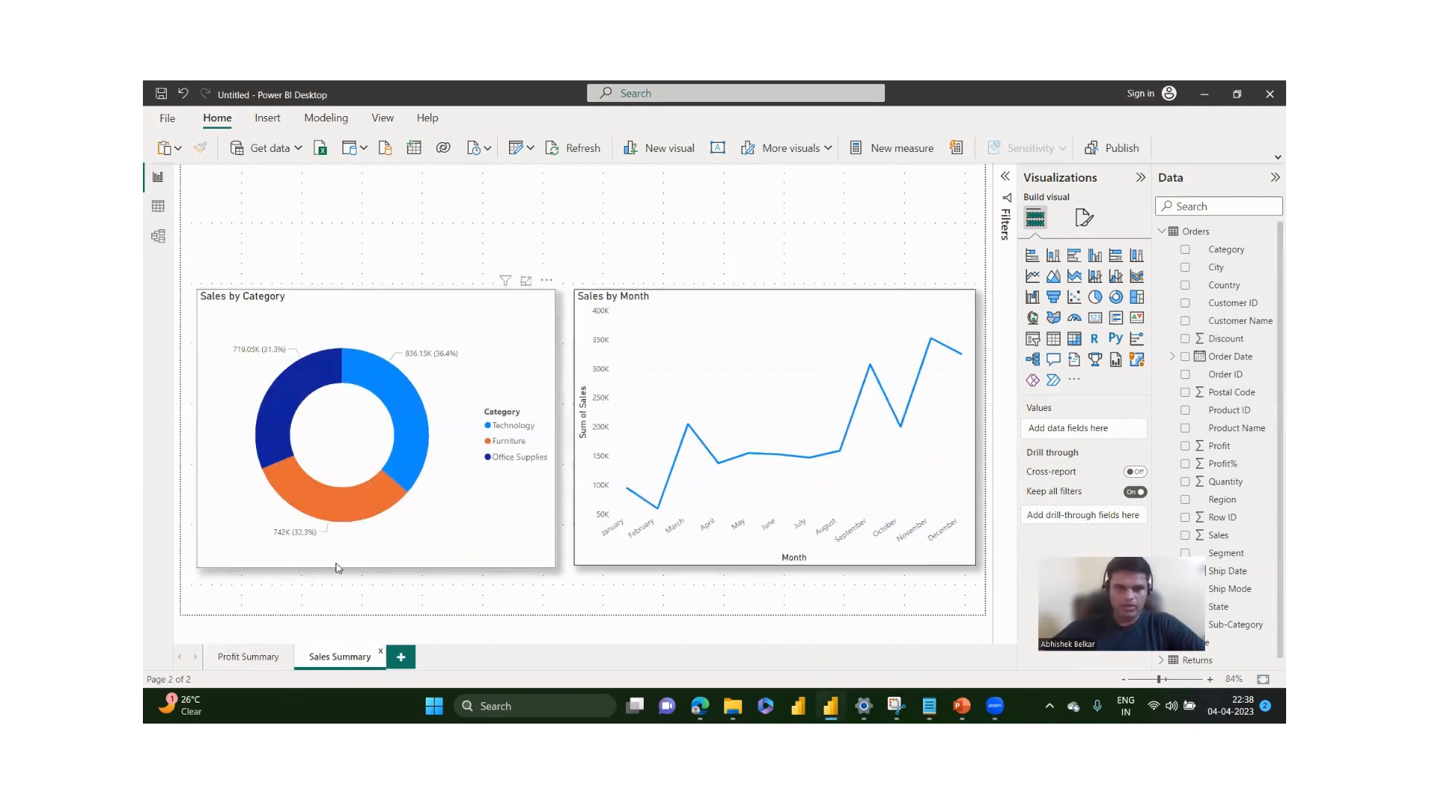
click(260, 658)
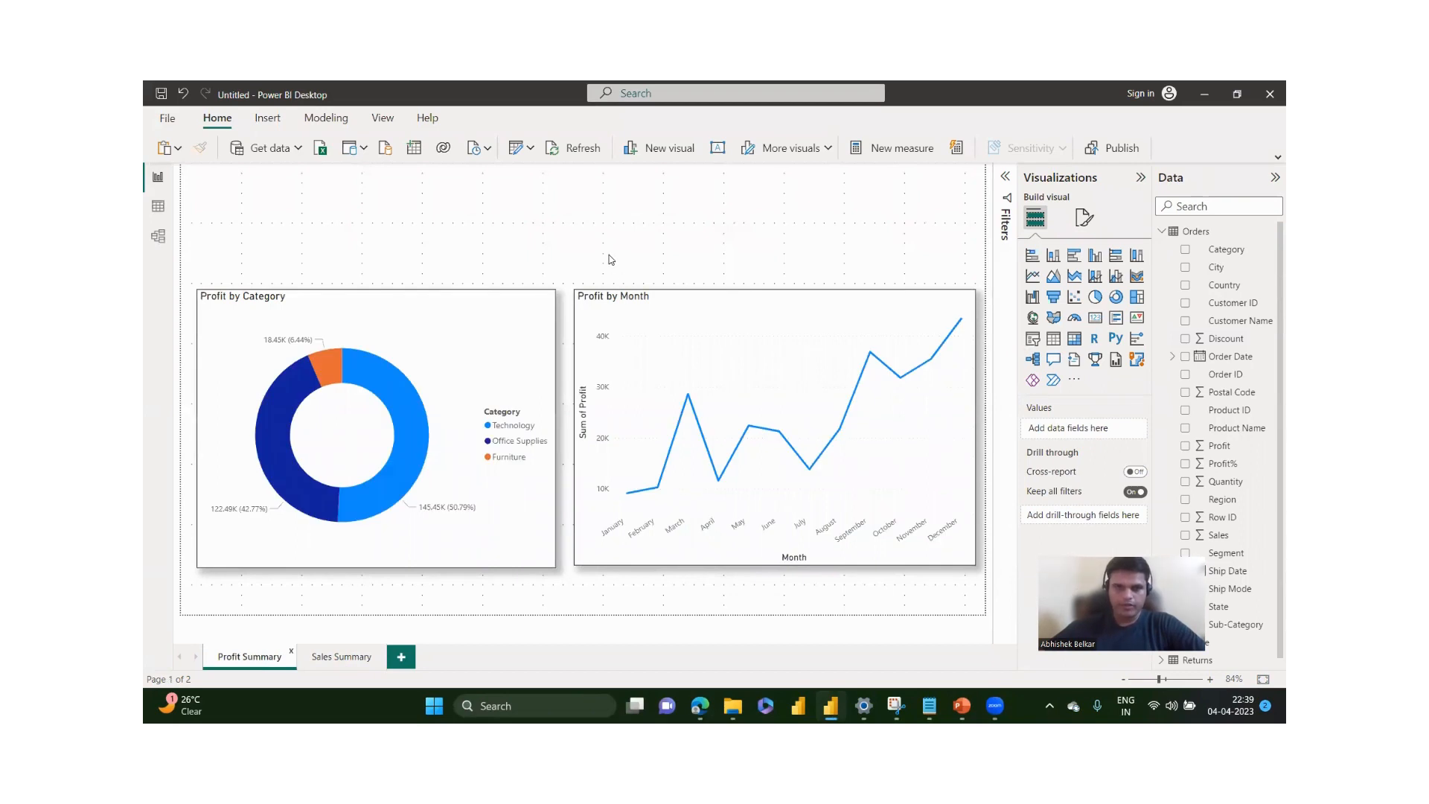
mouse_move(511, 294)
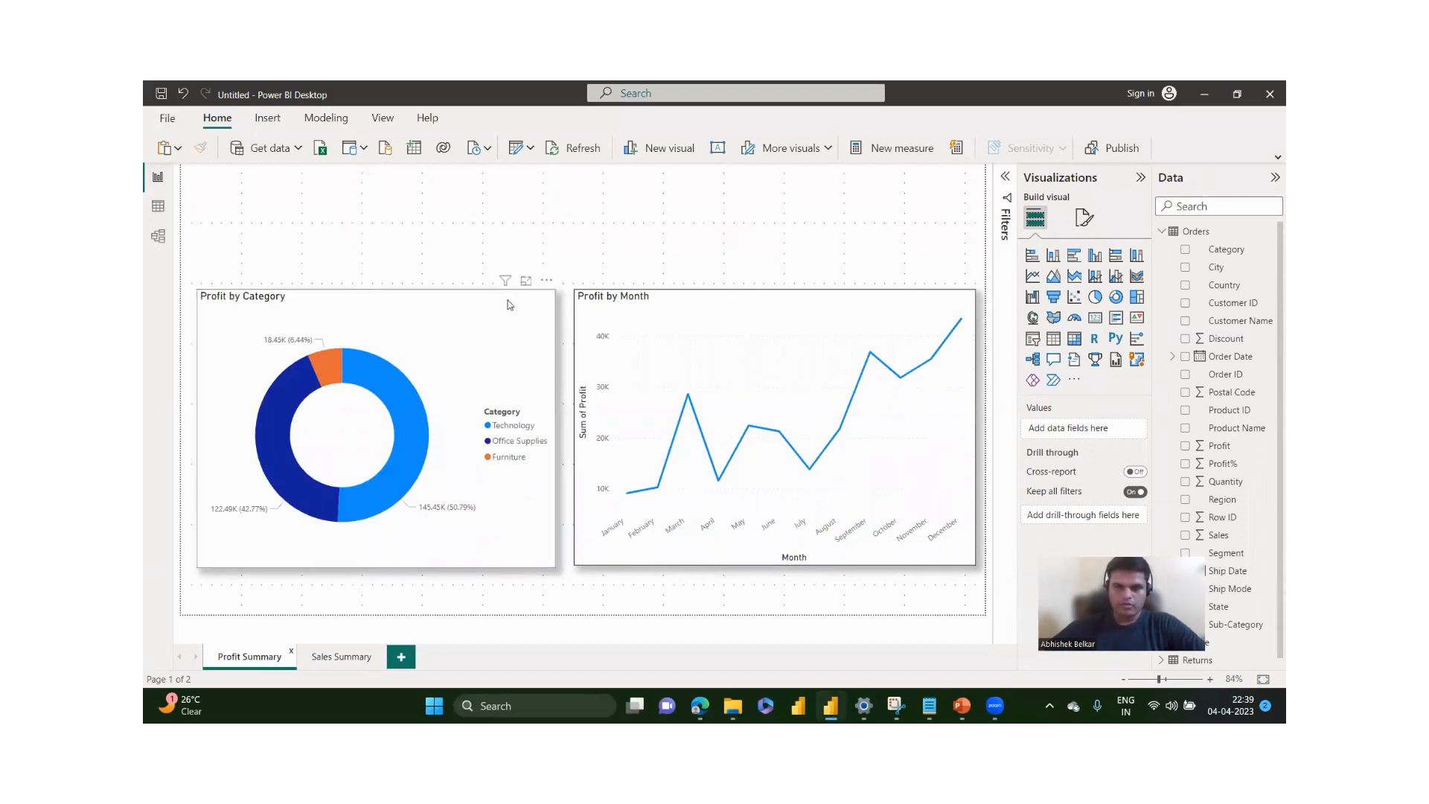
click(484, 304)
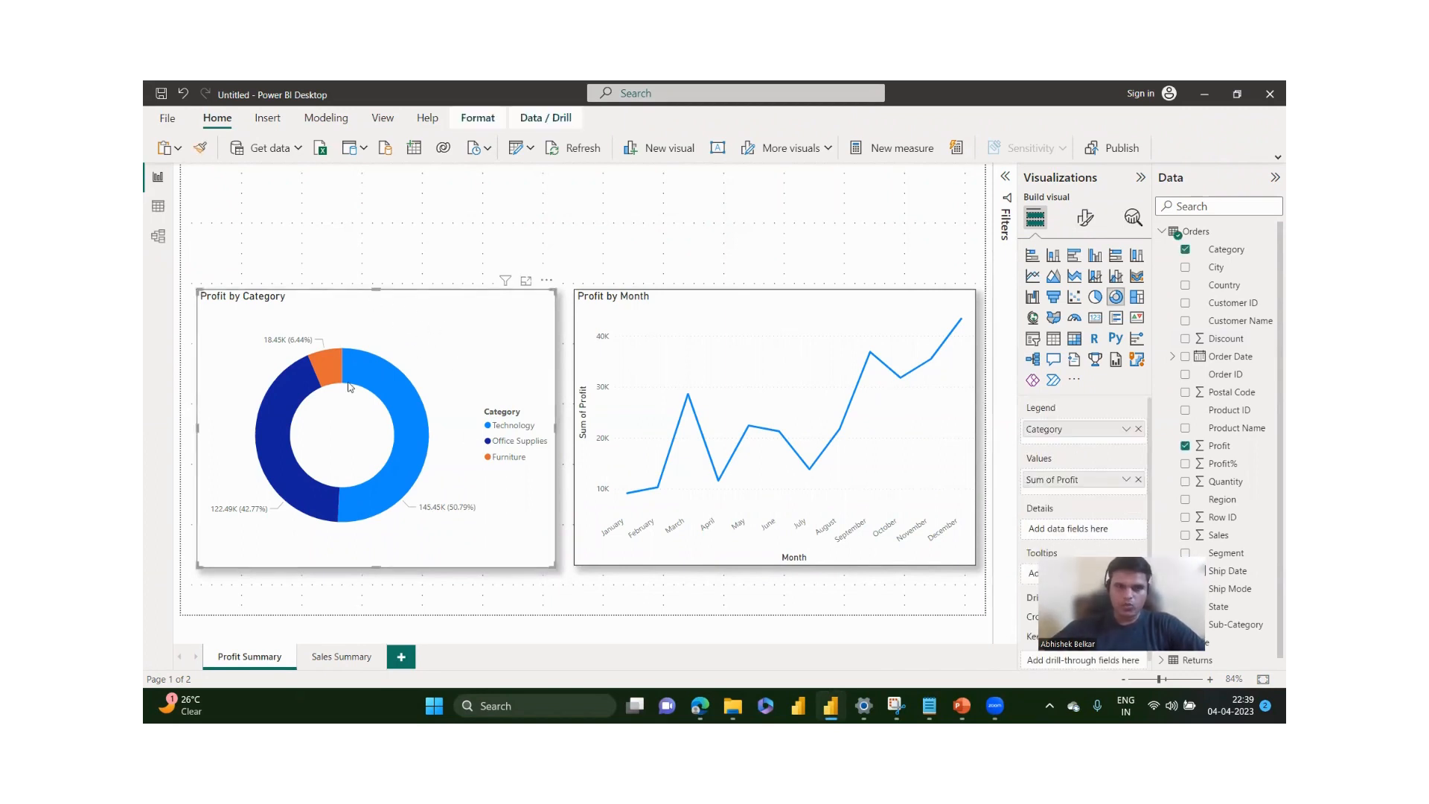
click(661, 328)
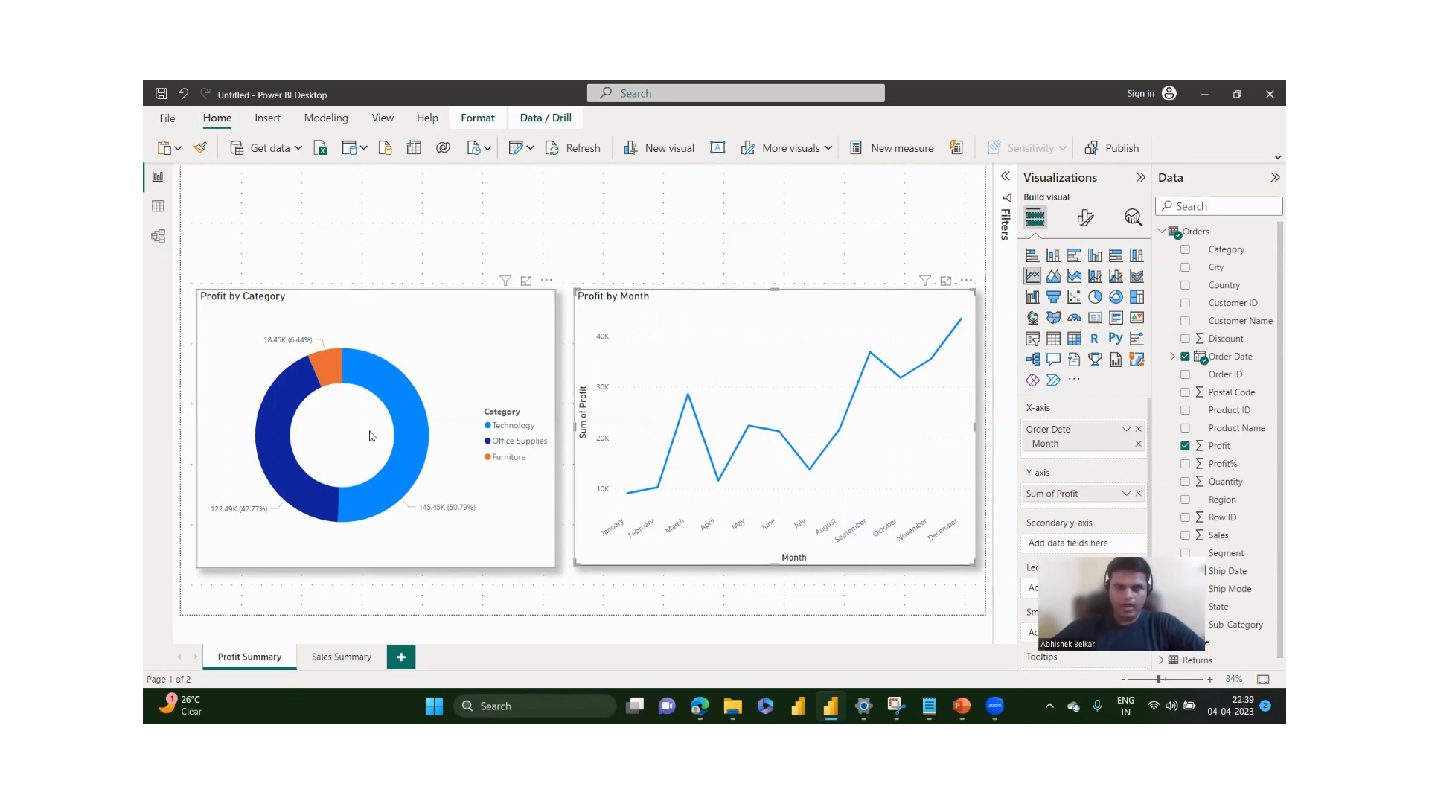
- Add a Region filter to the Profit by Category chart only, apply Central, and clear the selection while keeping the filter
click(402, 312)
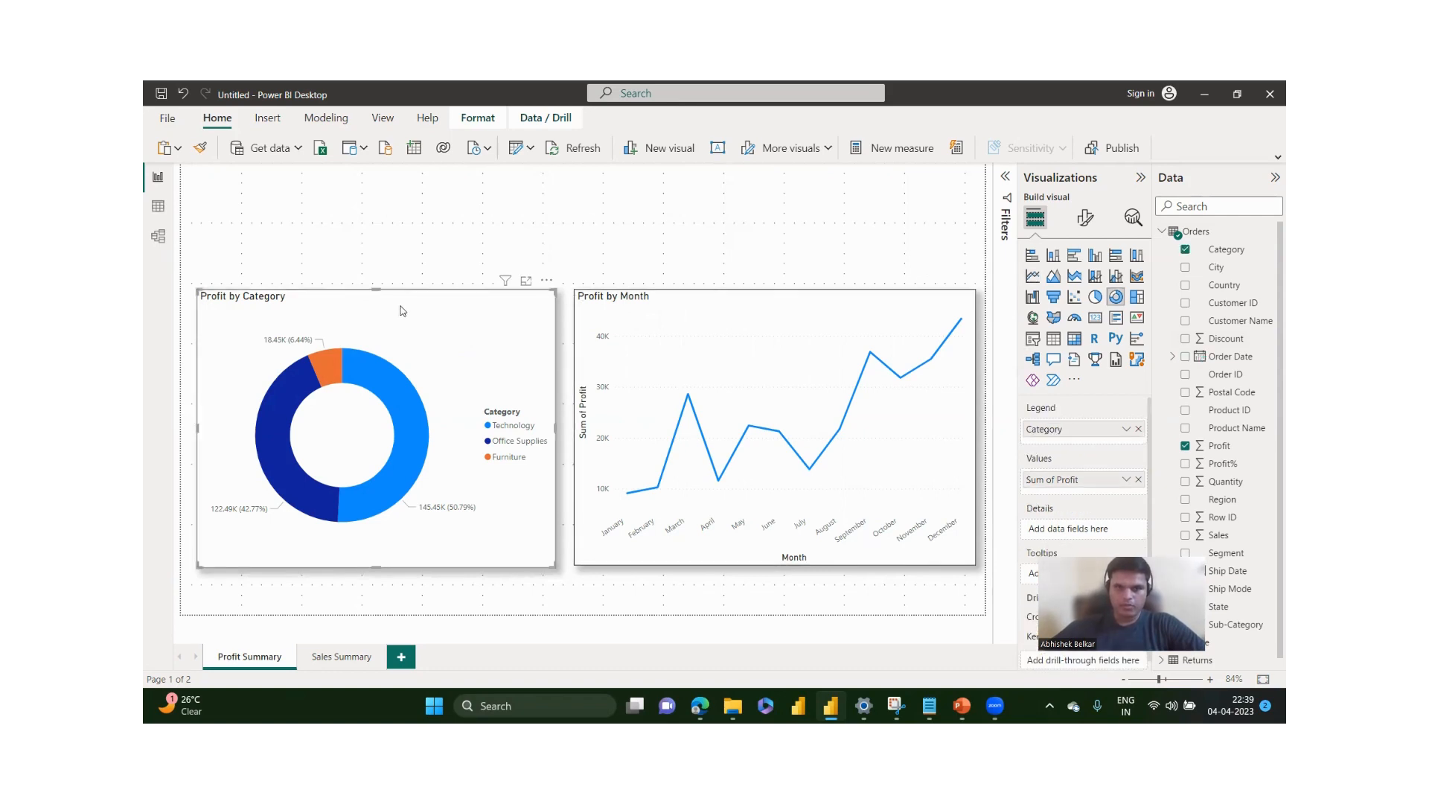
click(1006, 176)
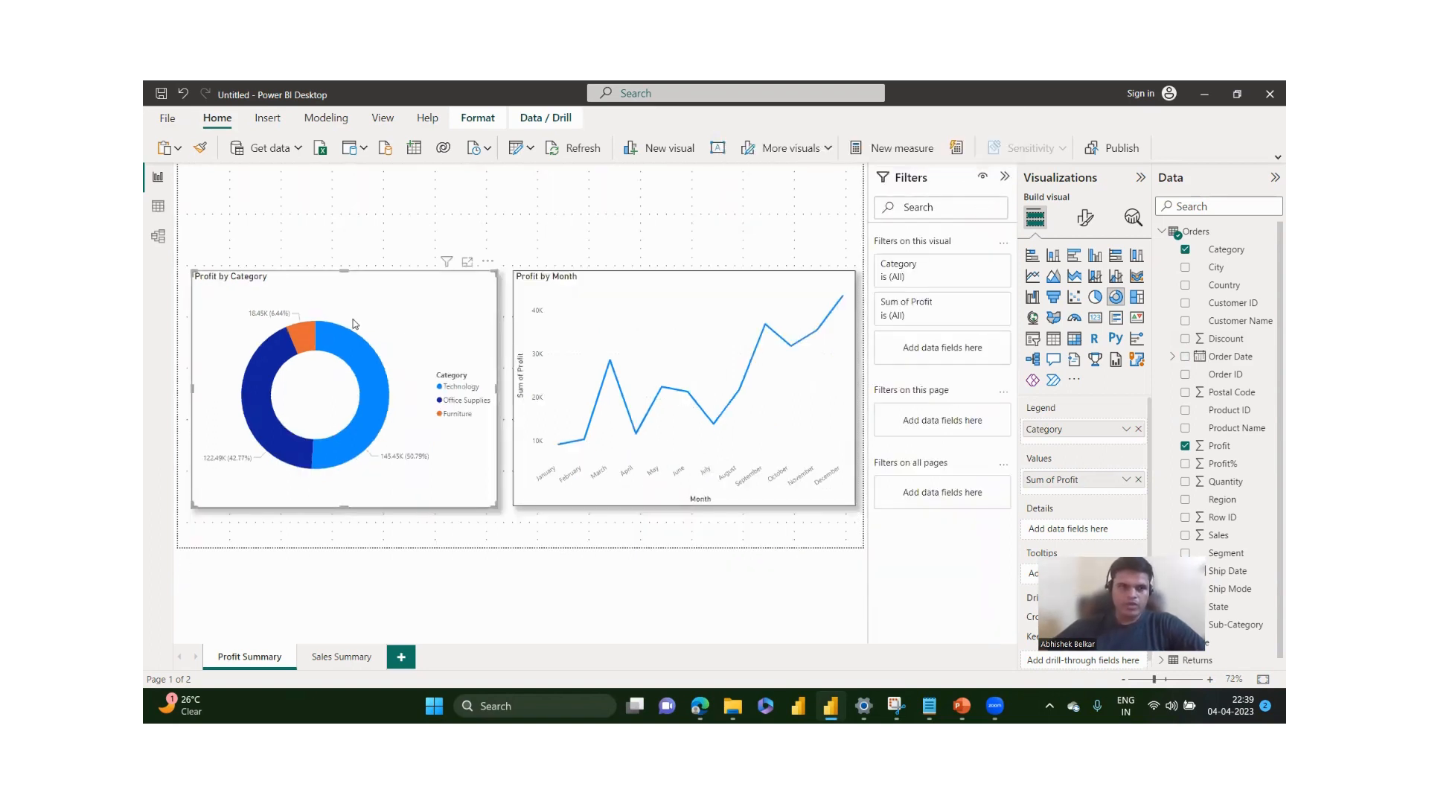
mouse_move(359, 355)
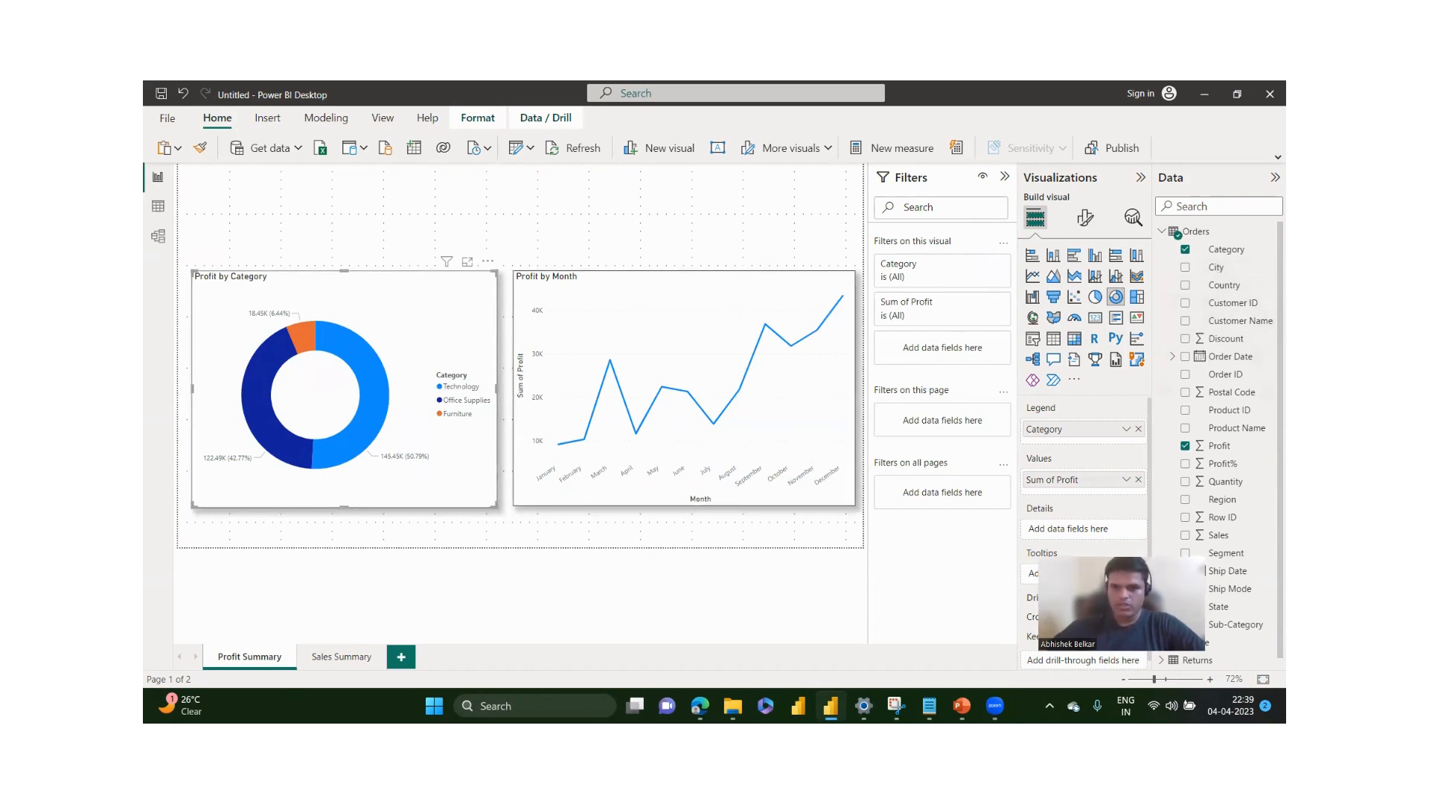
drag(1222, 500, 947, 357)
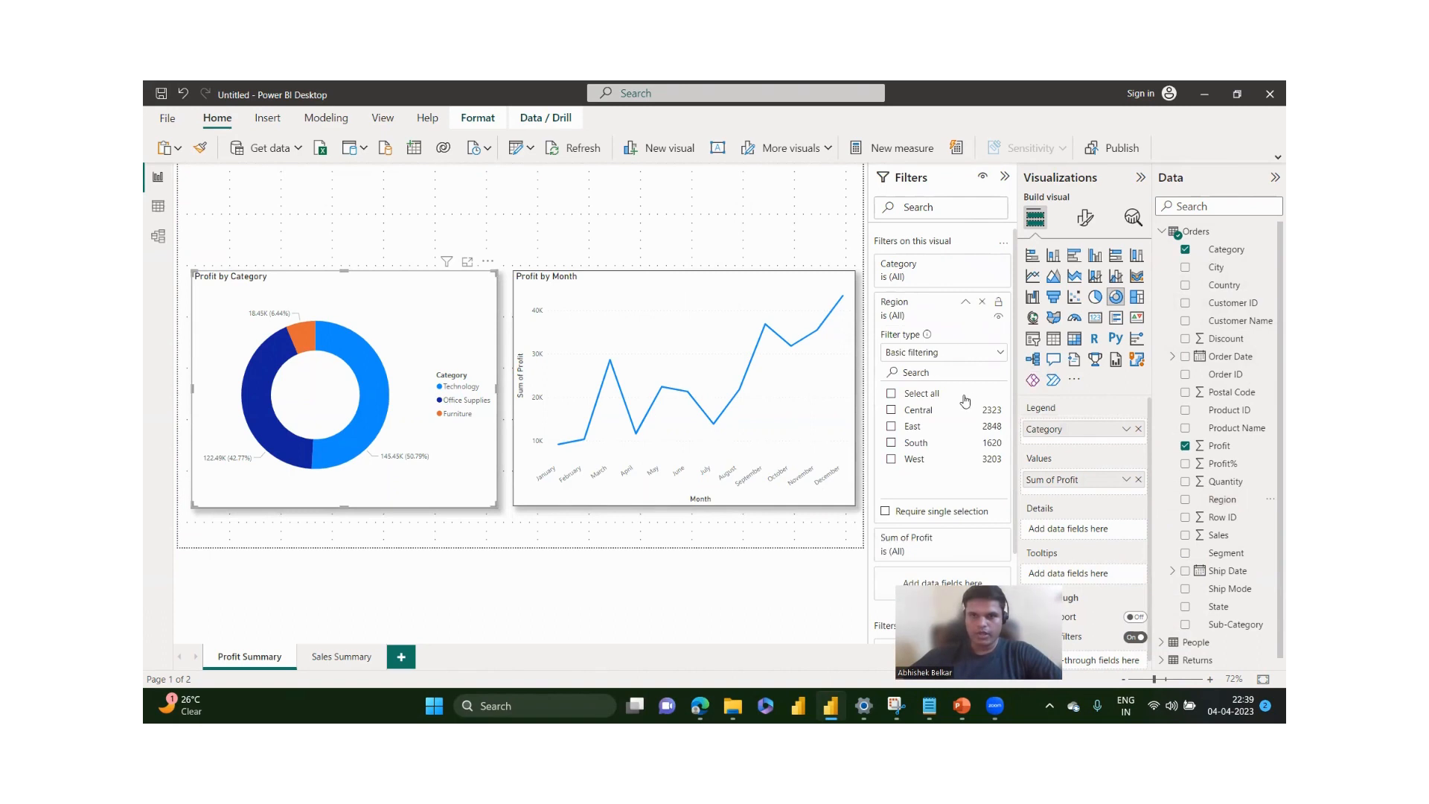
click(892, 411)
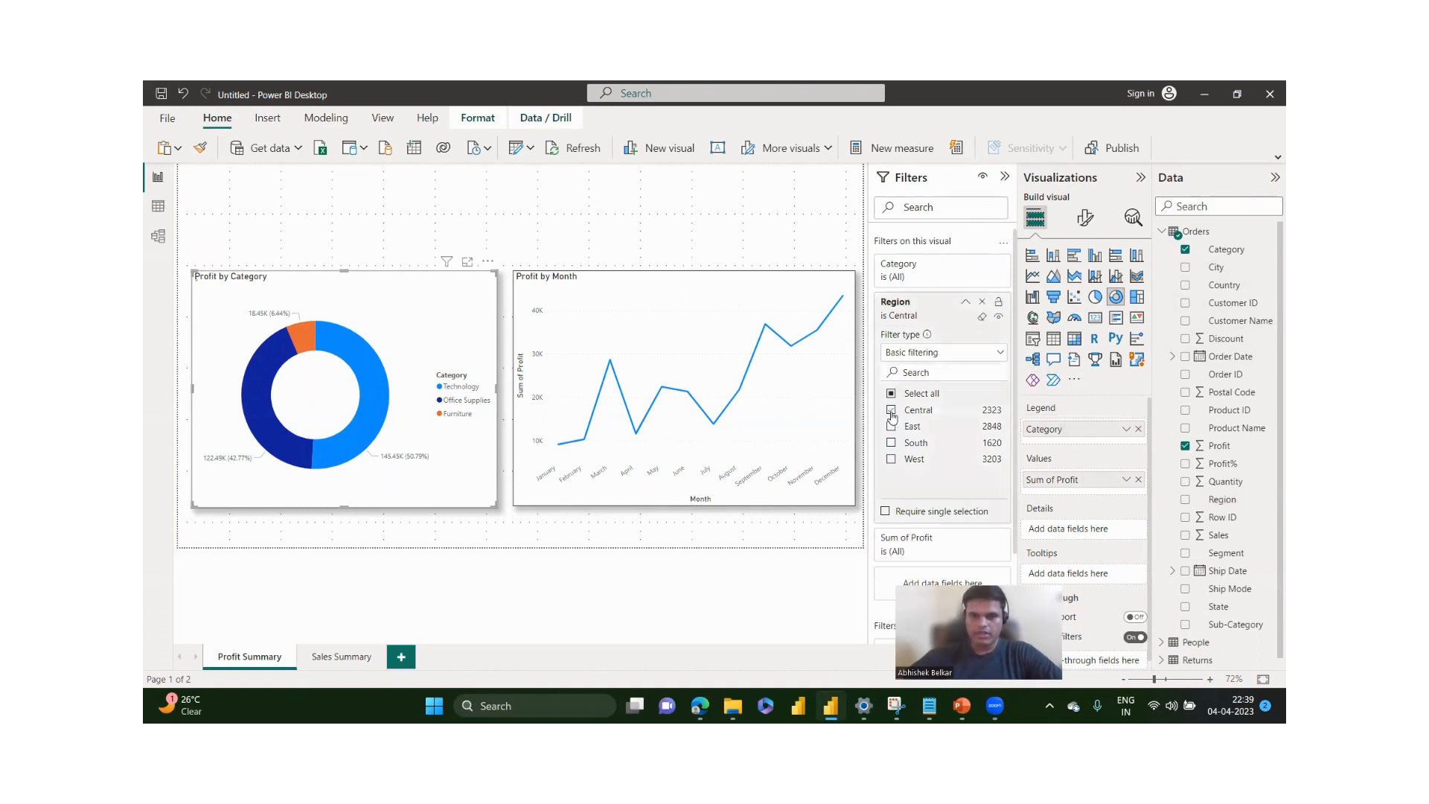
click(966, 304)
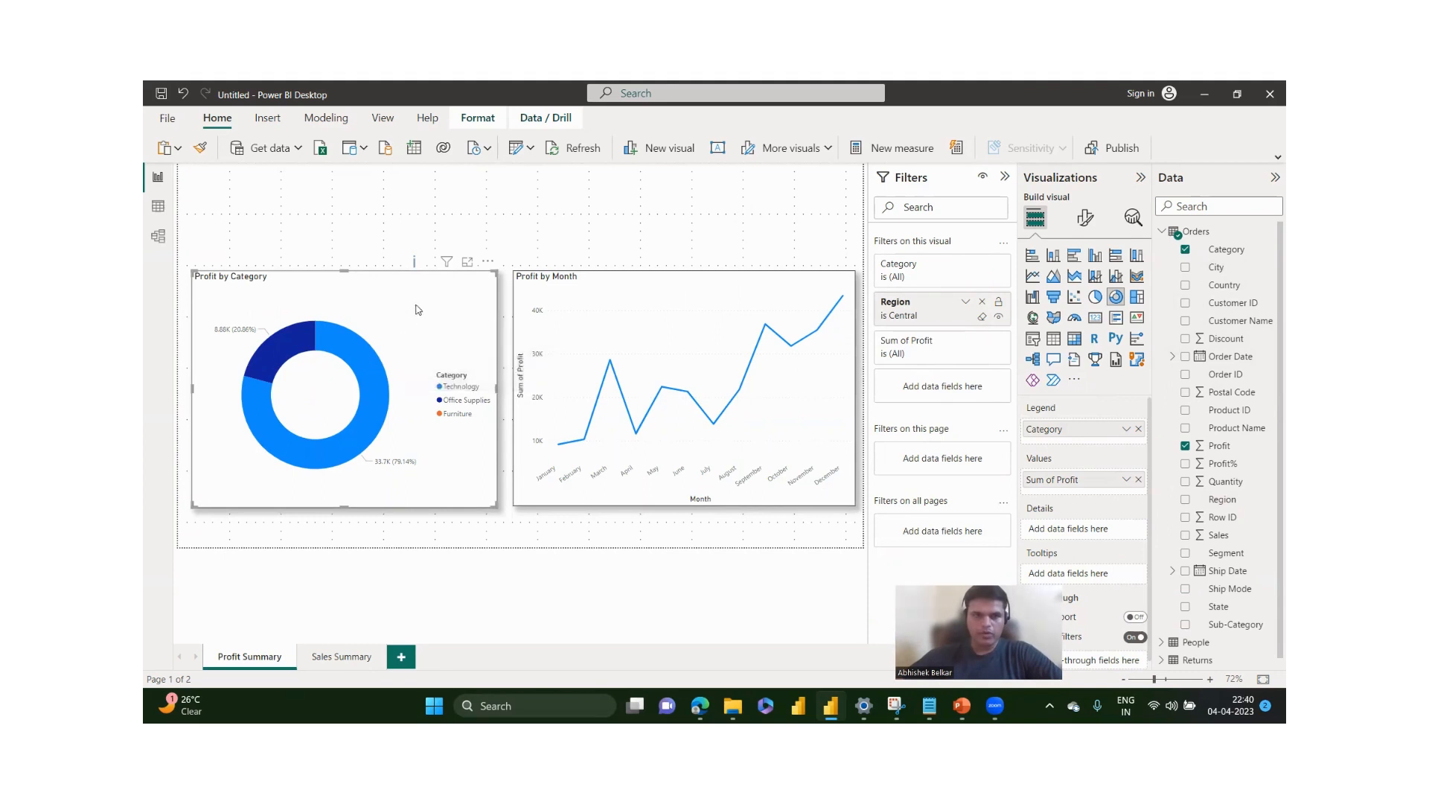
mouse_move(447, 263)
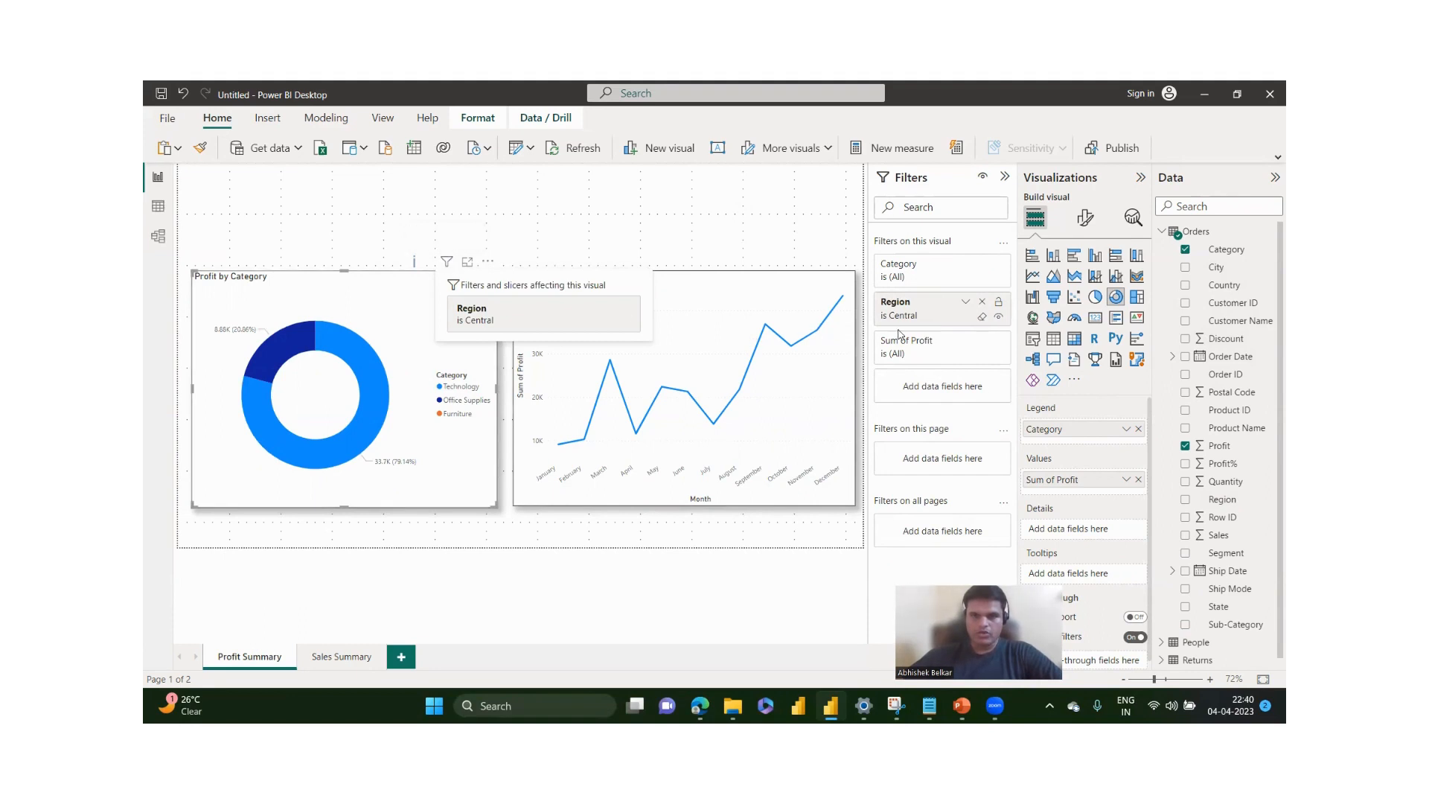
click(981, 320)
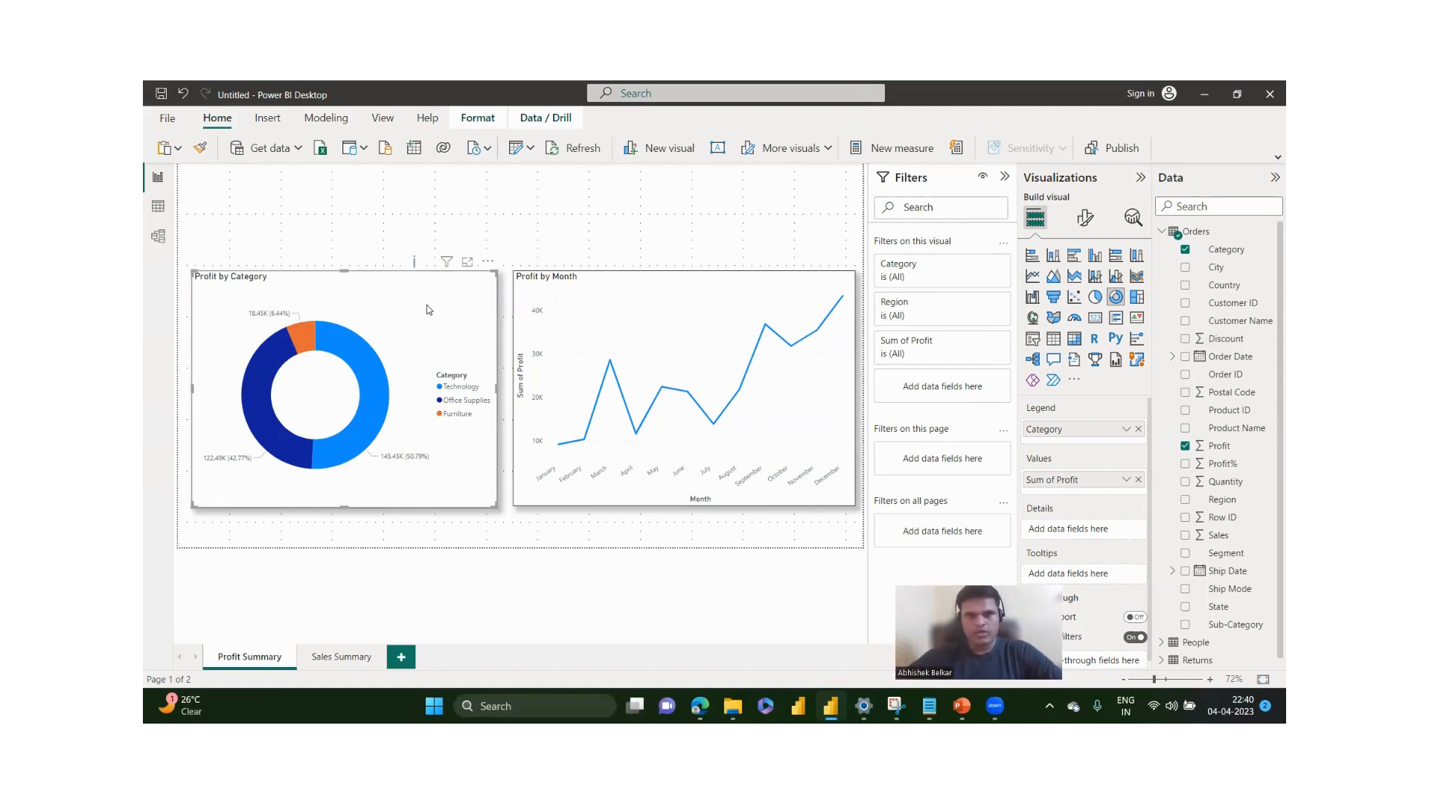
- Add a Segment filter to the Profit by Month chart only, apply Corporate, and clear the selection while keeping the filter
click(587, 287)
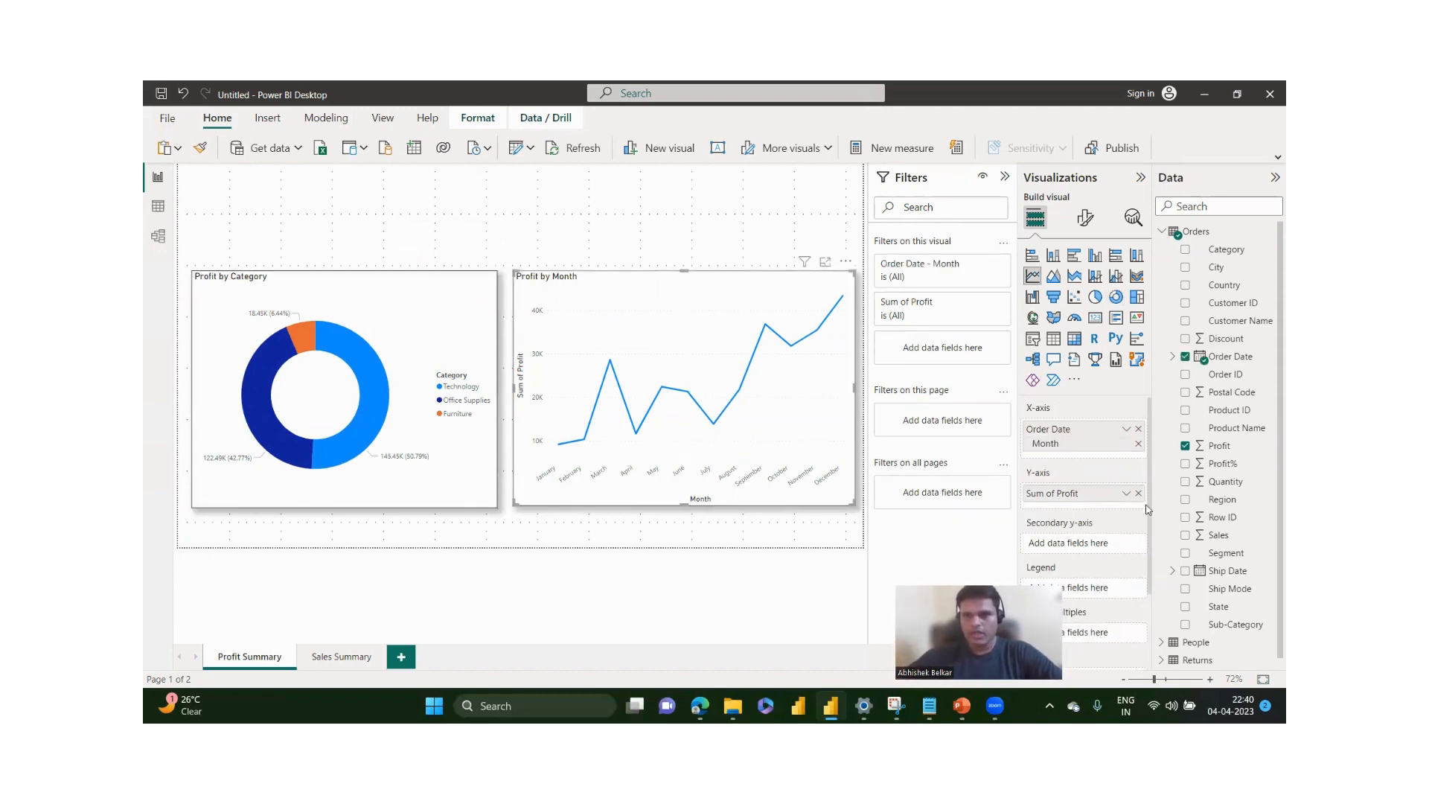
drag(1224, 553, 930, 355)
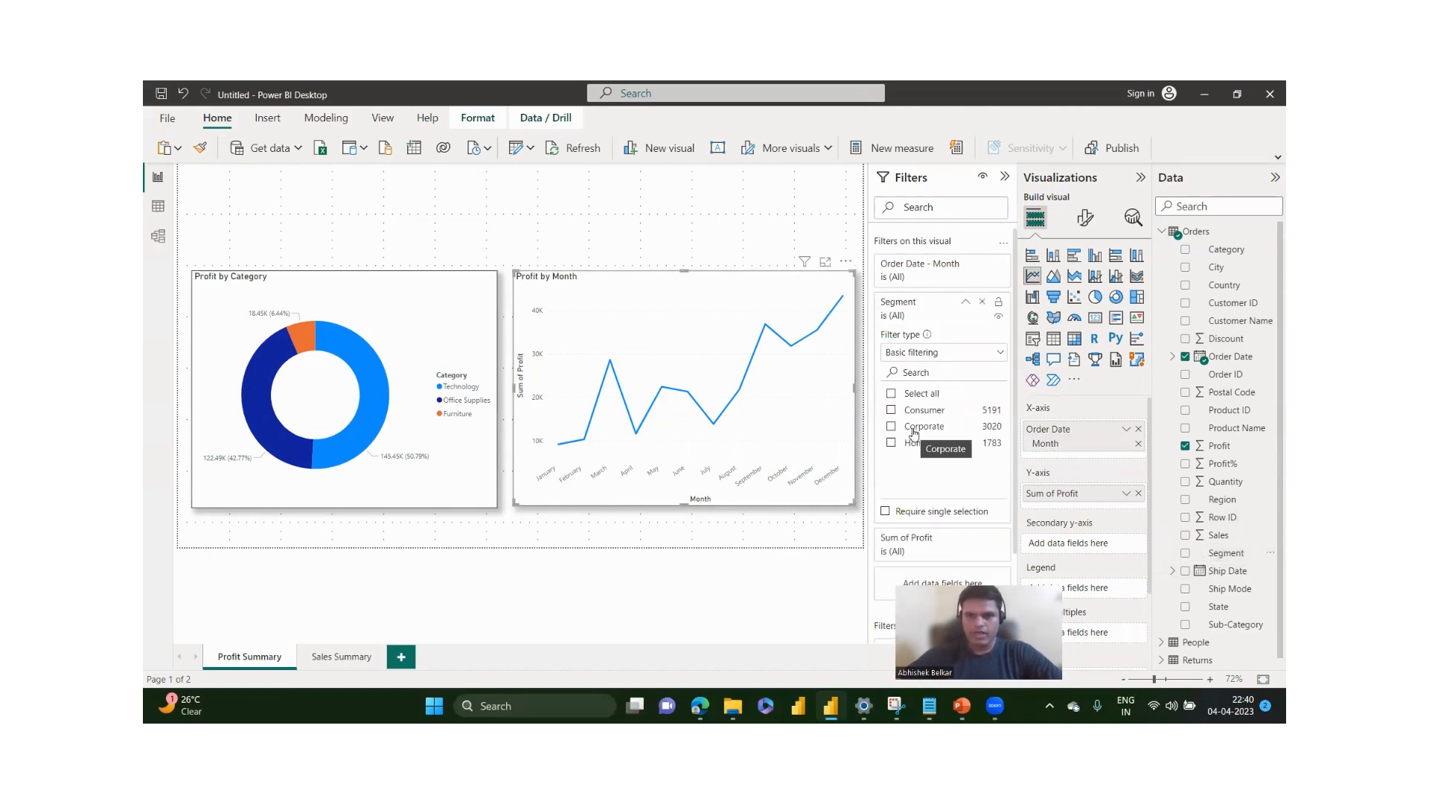
click(914, 432)
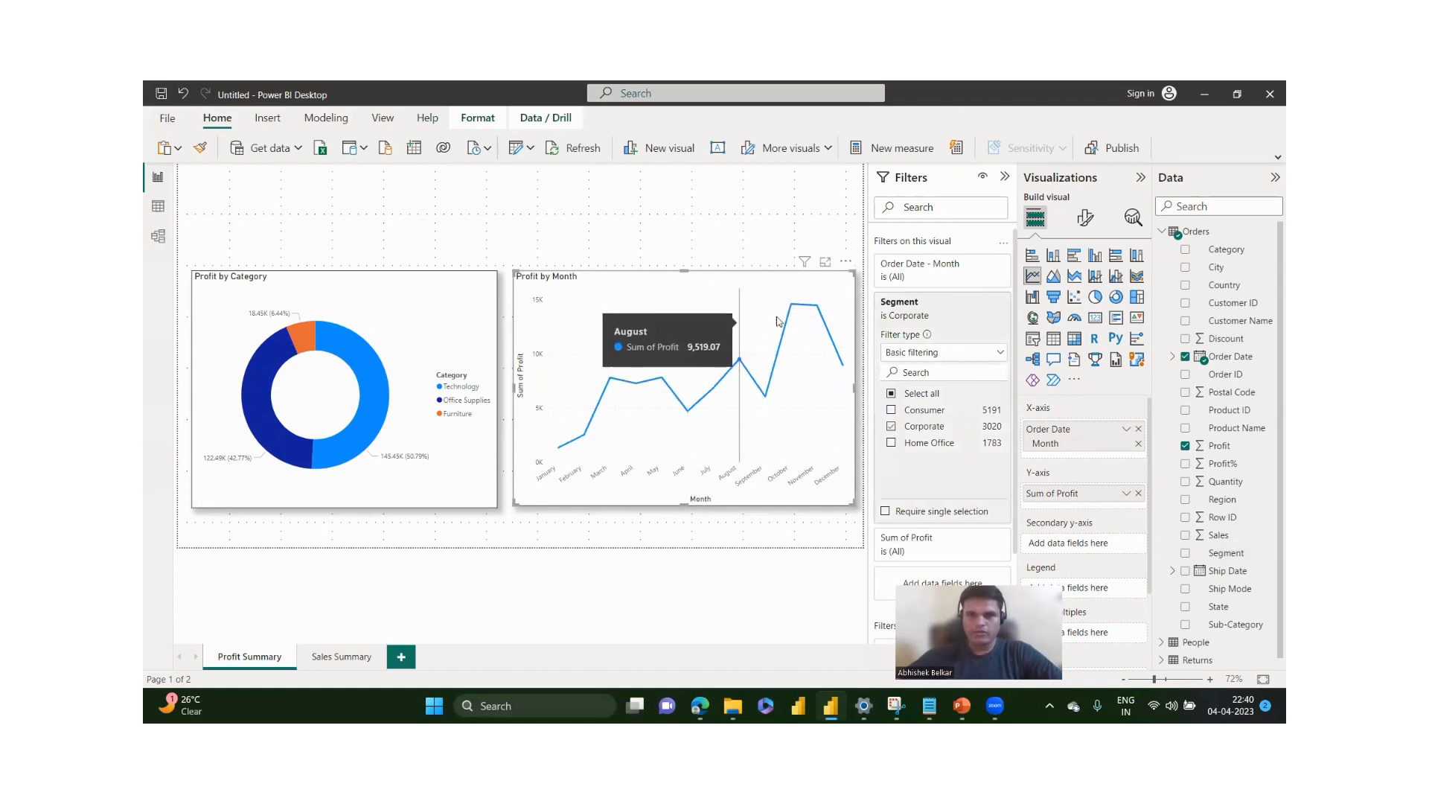
mouse_move(806, 265)
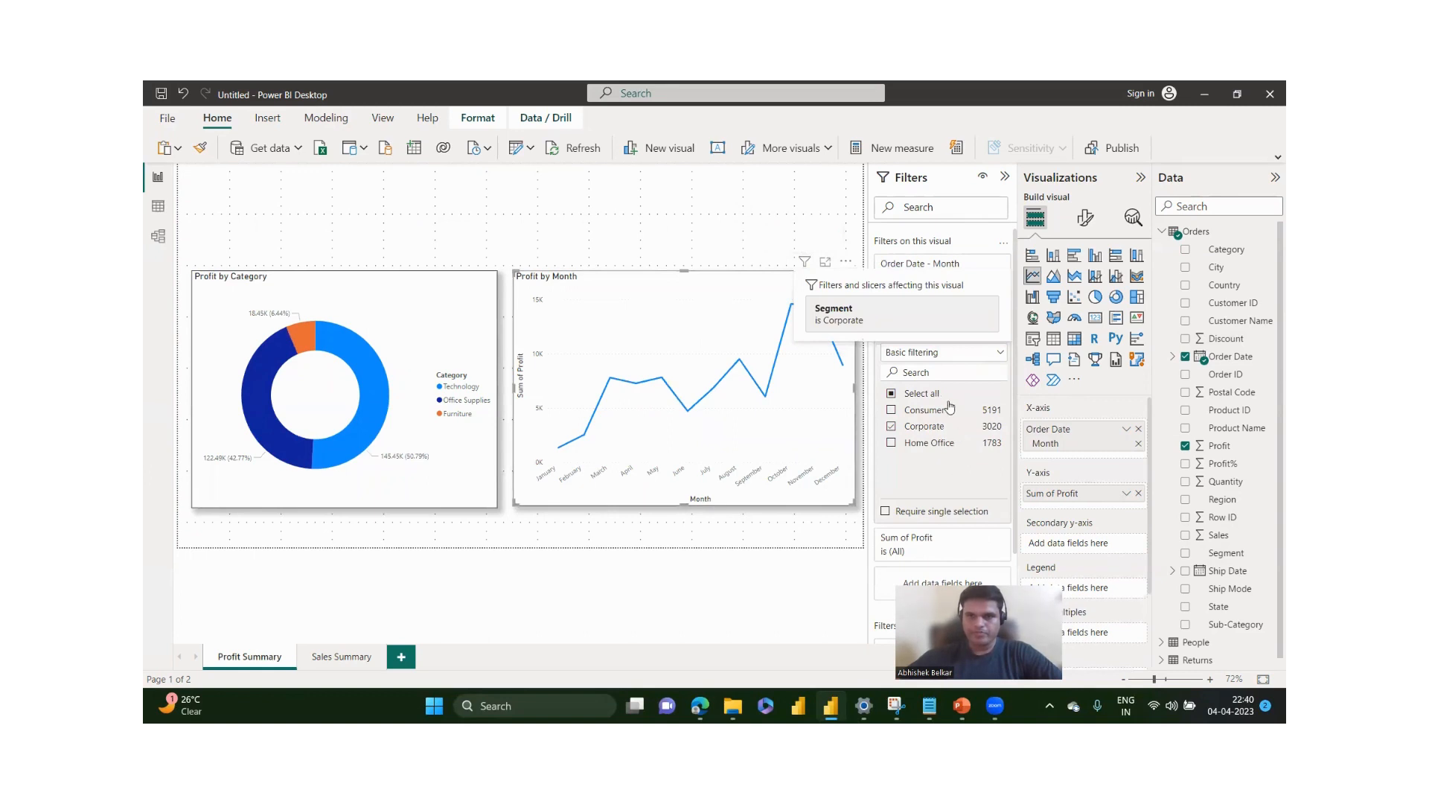
click(983, 320)
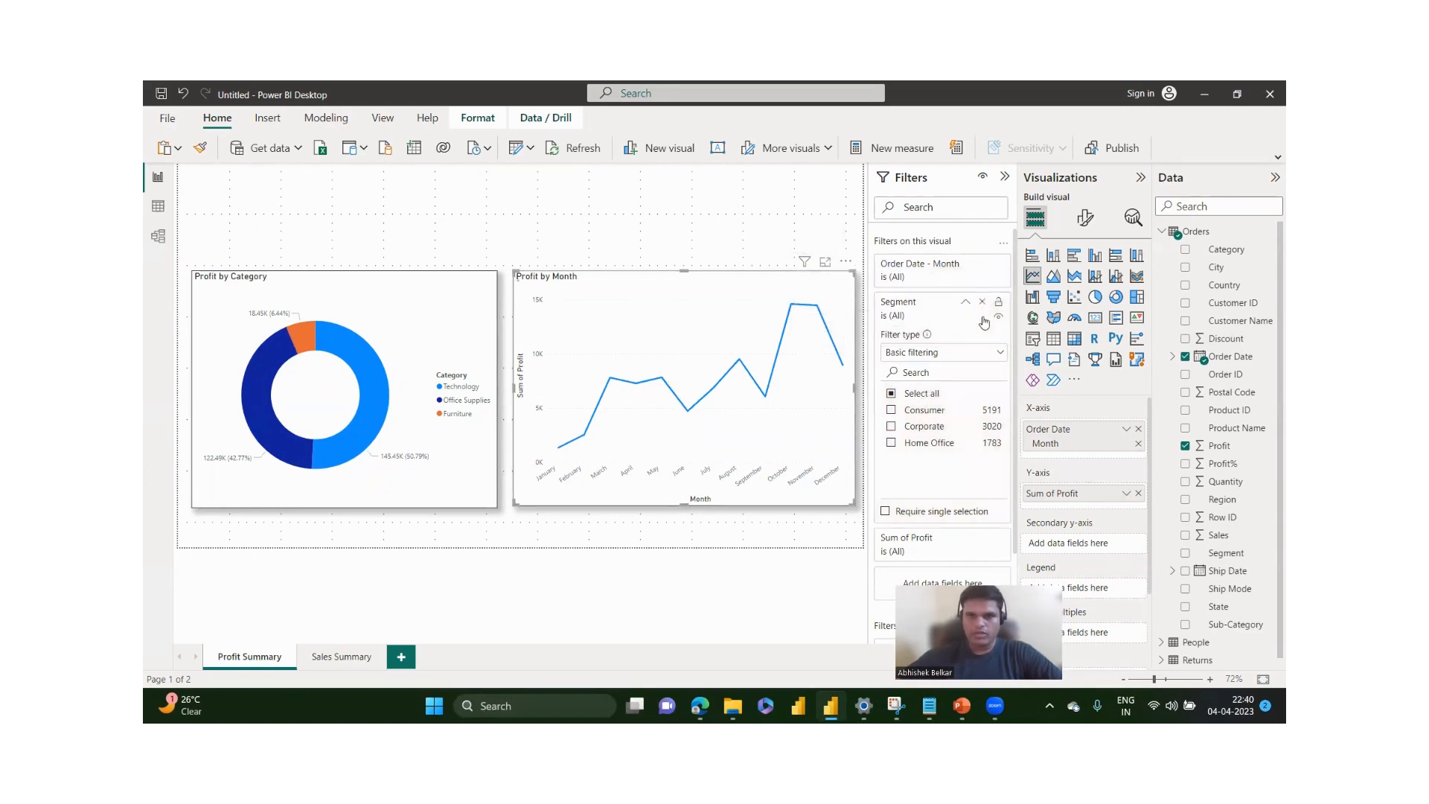
- Apply a page-level Segment filter set to Consumer on the Profit Summary page
click(506, 213)
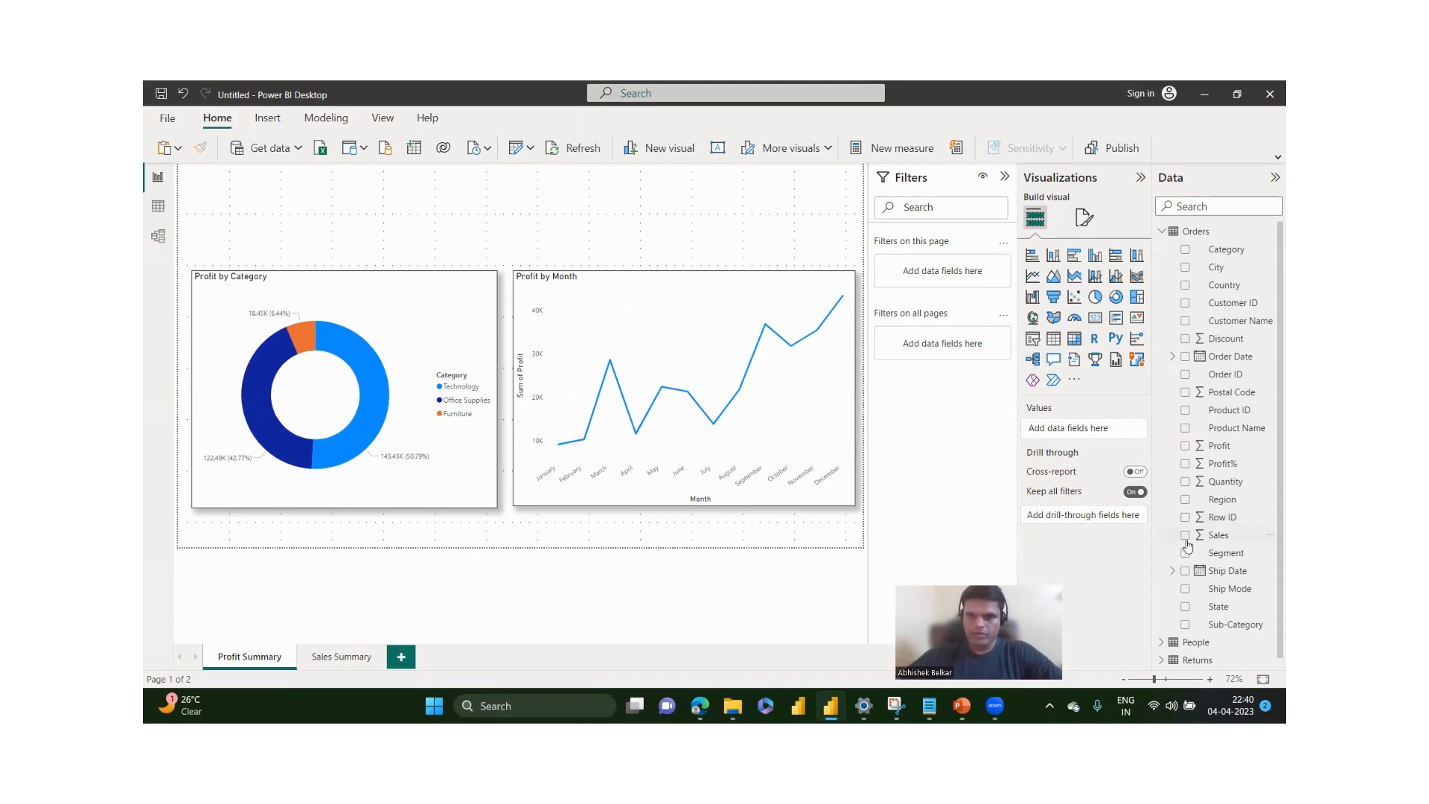
drag(1220, 553, 928, 280)
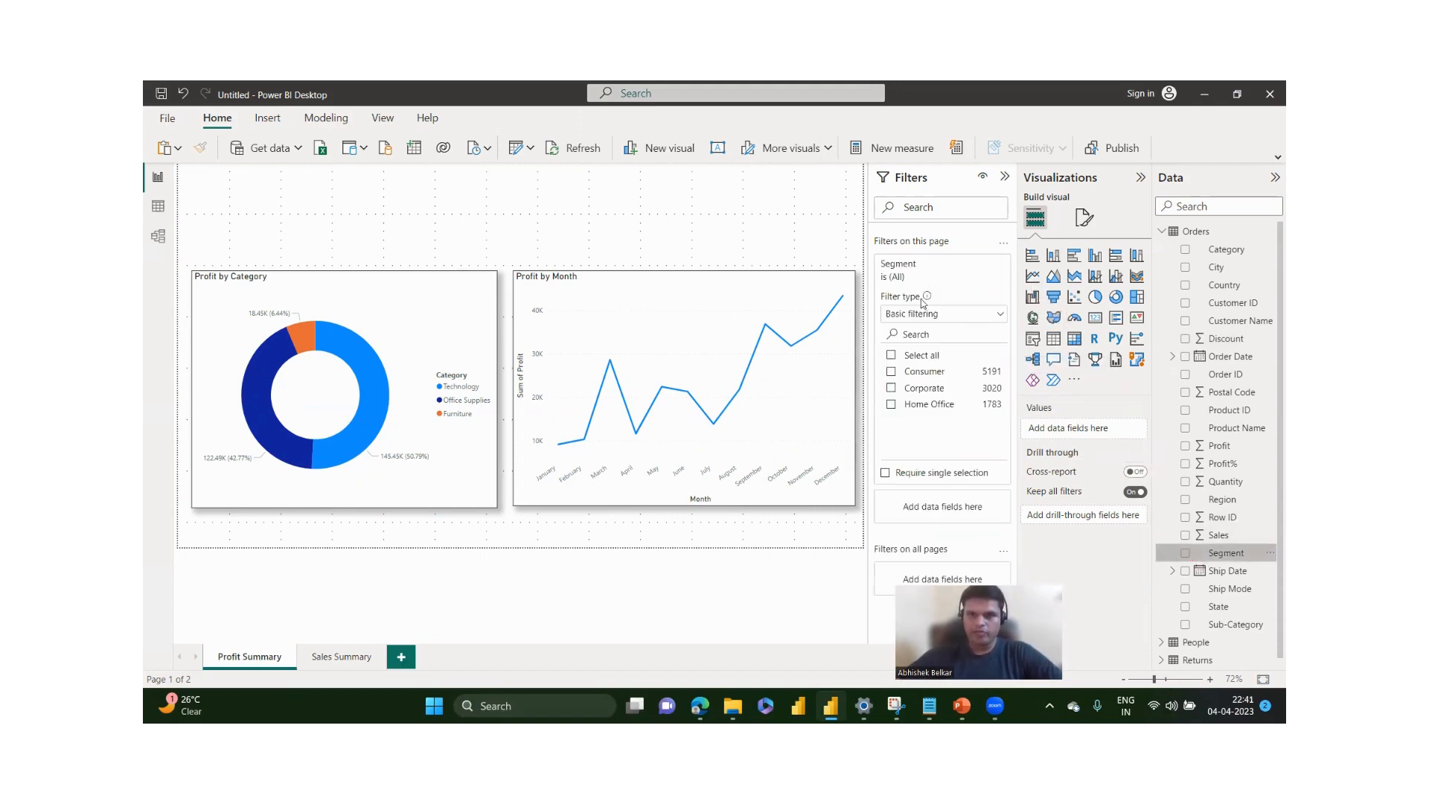
click(914, 378)
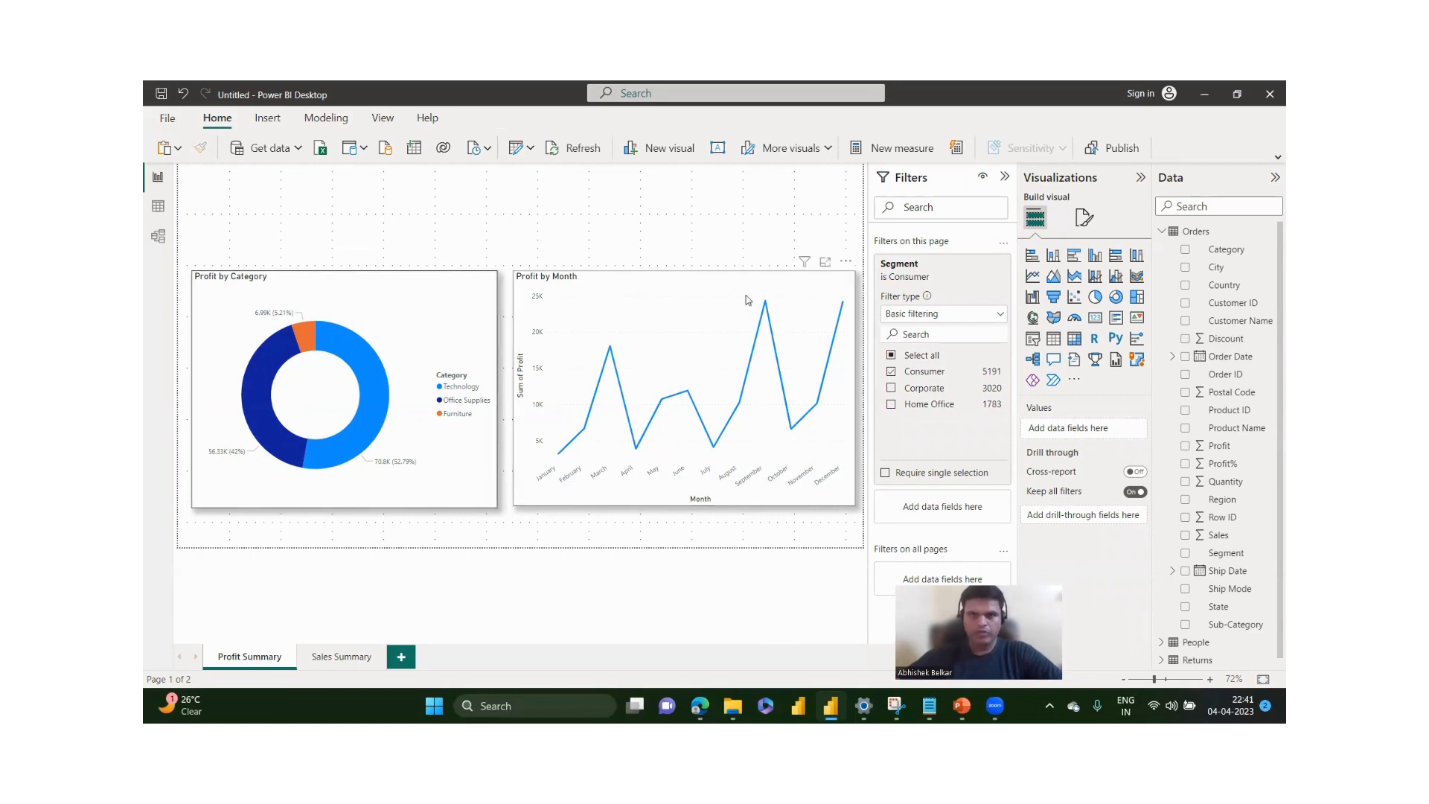
click(921, 280)
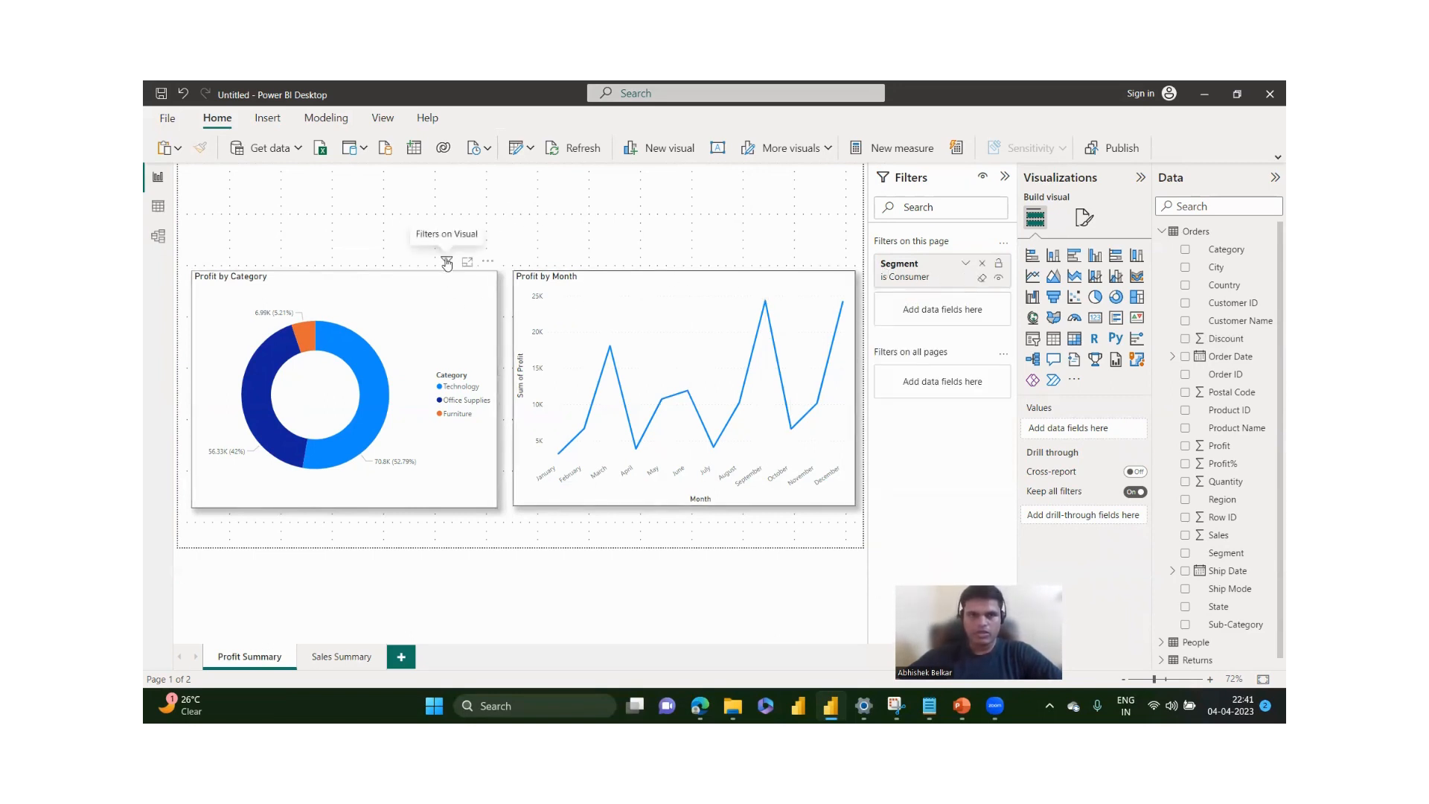
- Check the filters affecting both profit charts and clear the page-level Segment selection
mouse_move(446, 263)
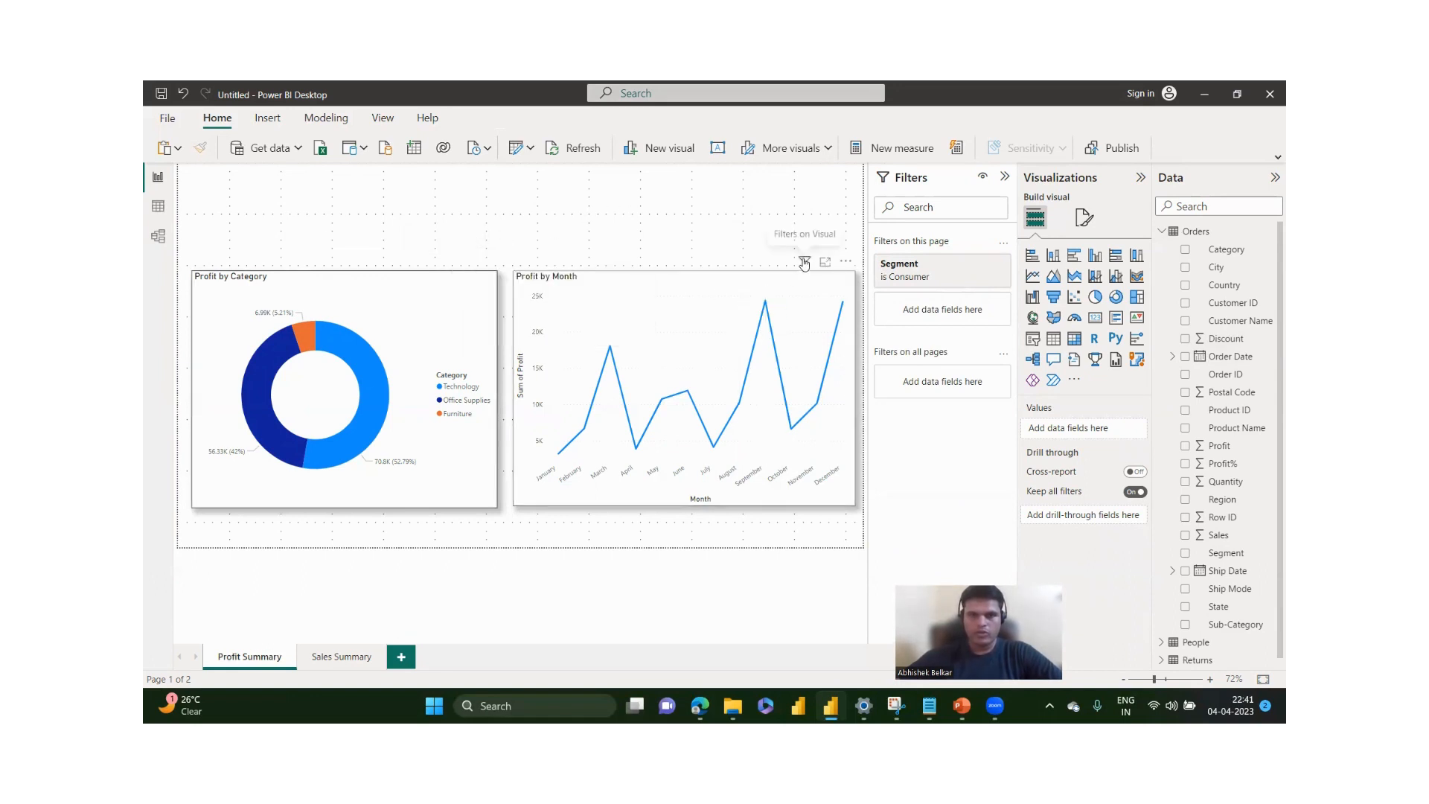
mouse_move(805, 263)
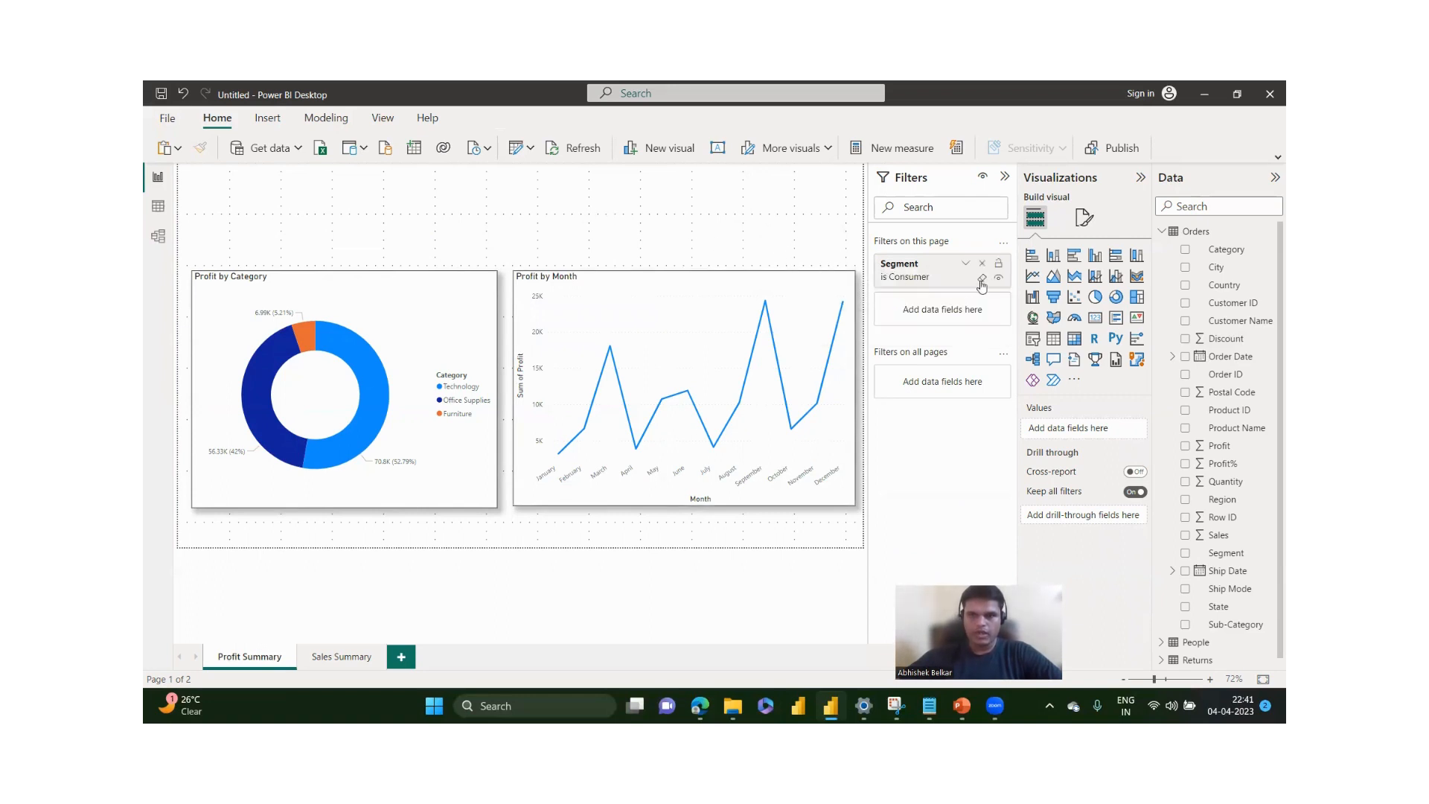
click(981, 283)
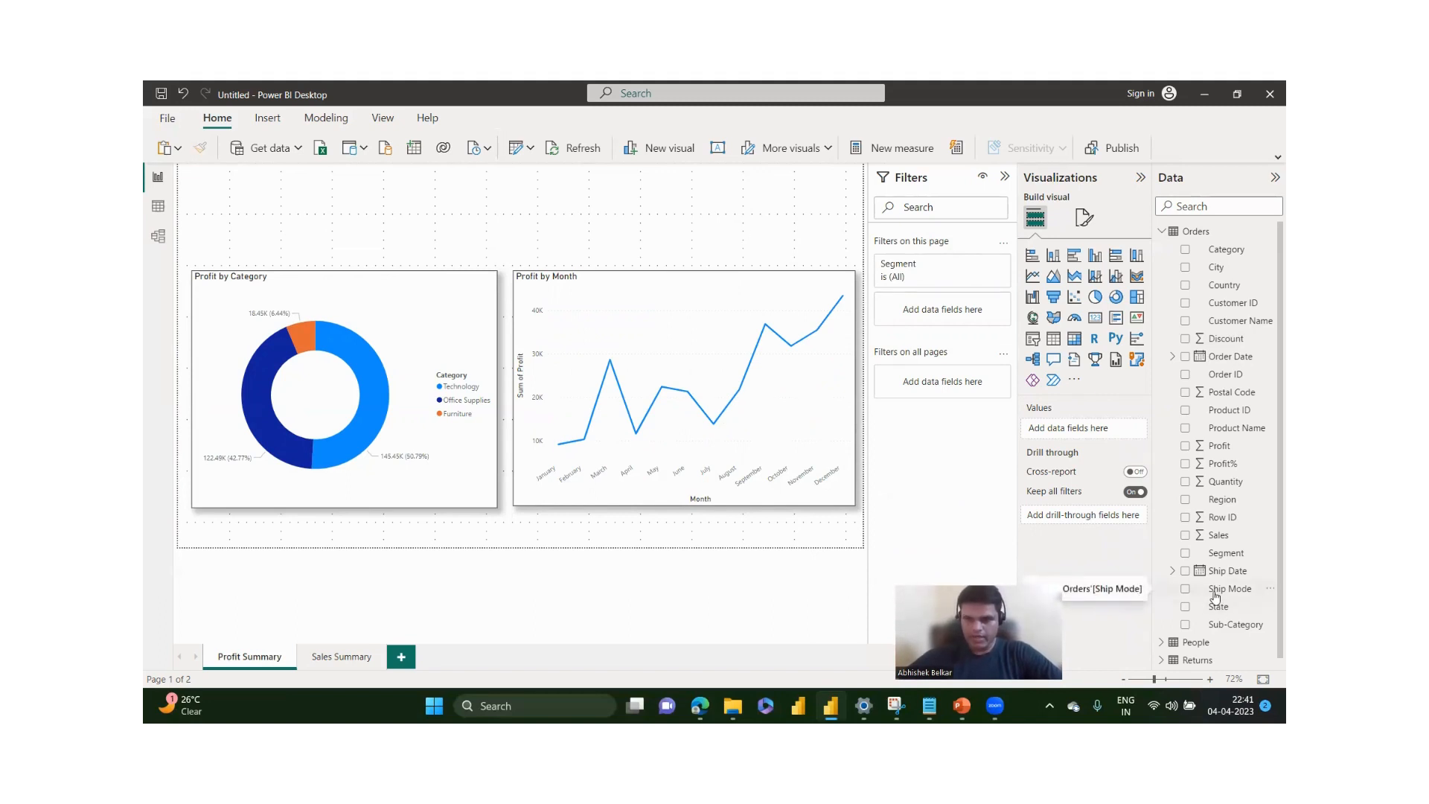
- Filter all report pages by Ship Mode set to First Class and check the effect on the Sales Summary page
drag(1215, 596, 935, 385)
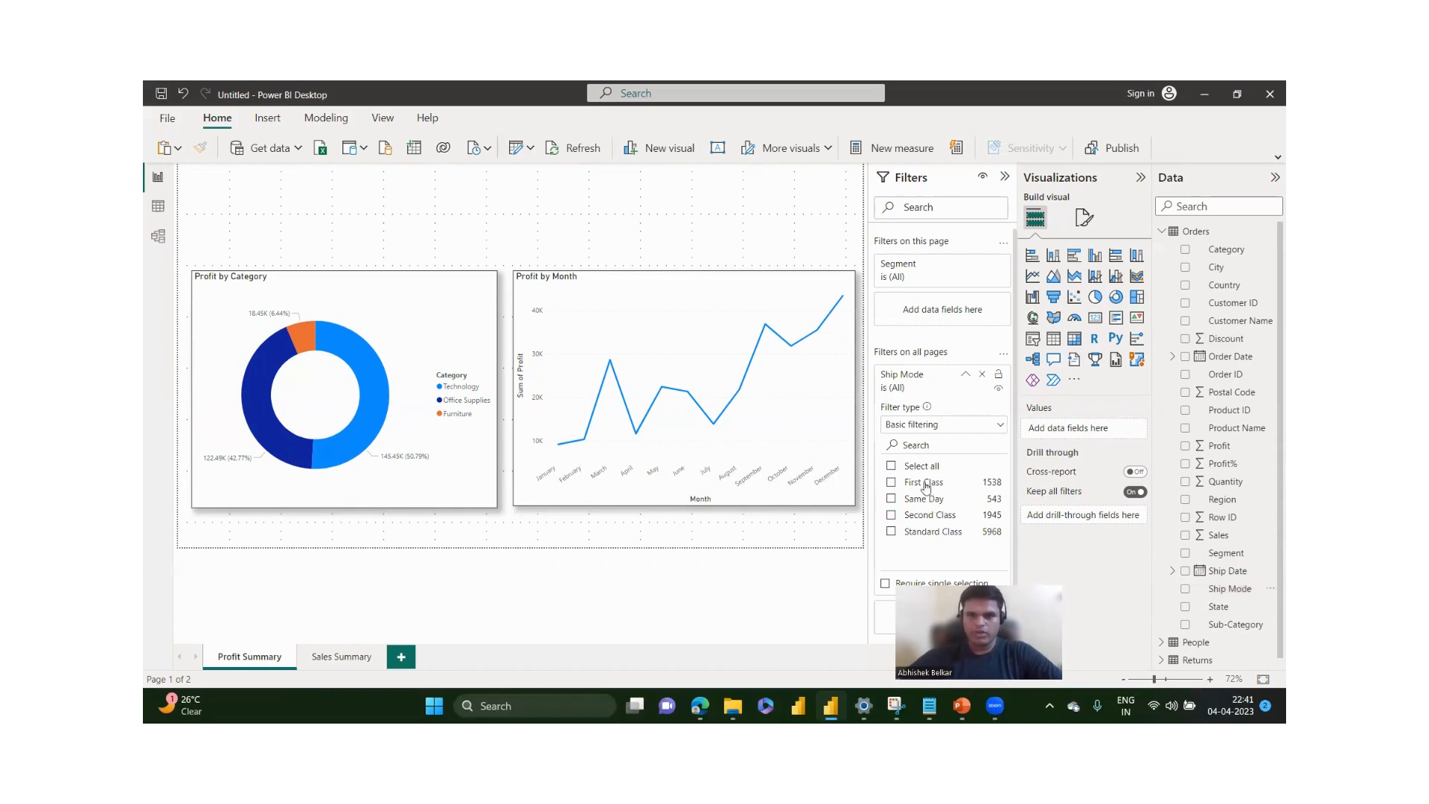
click(926, 485)
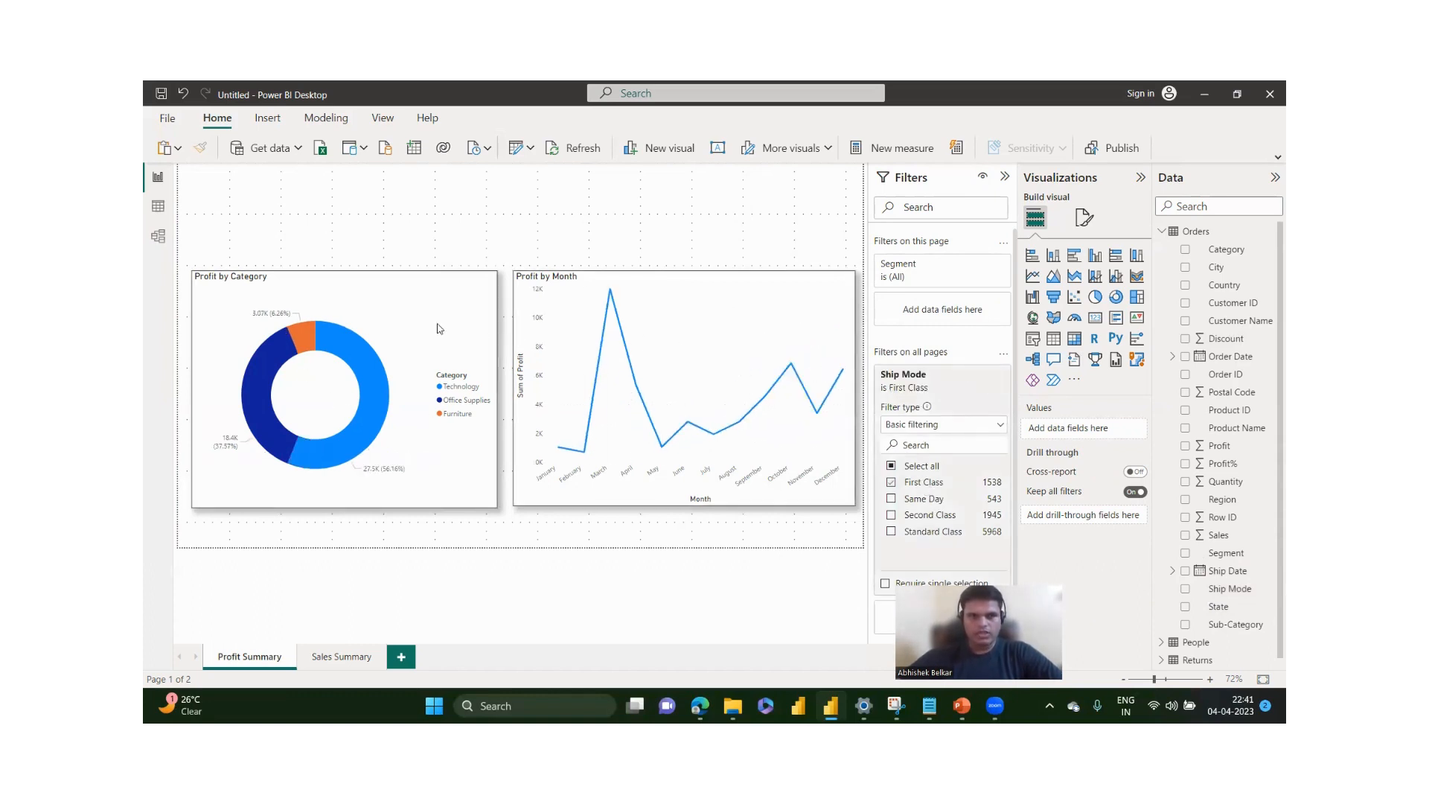
click(339, 661)
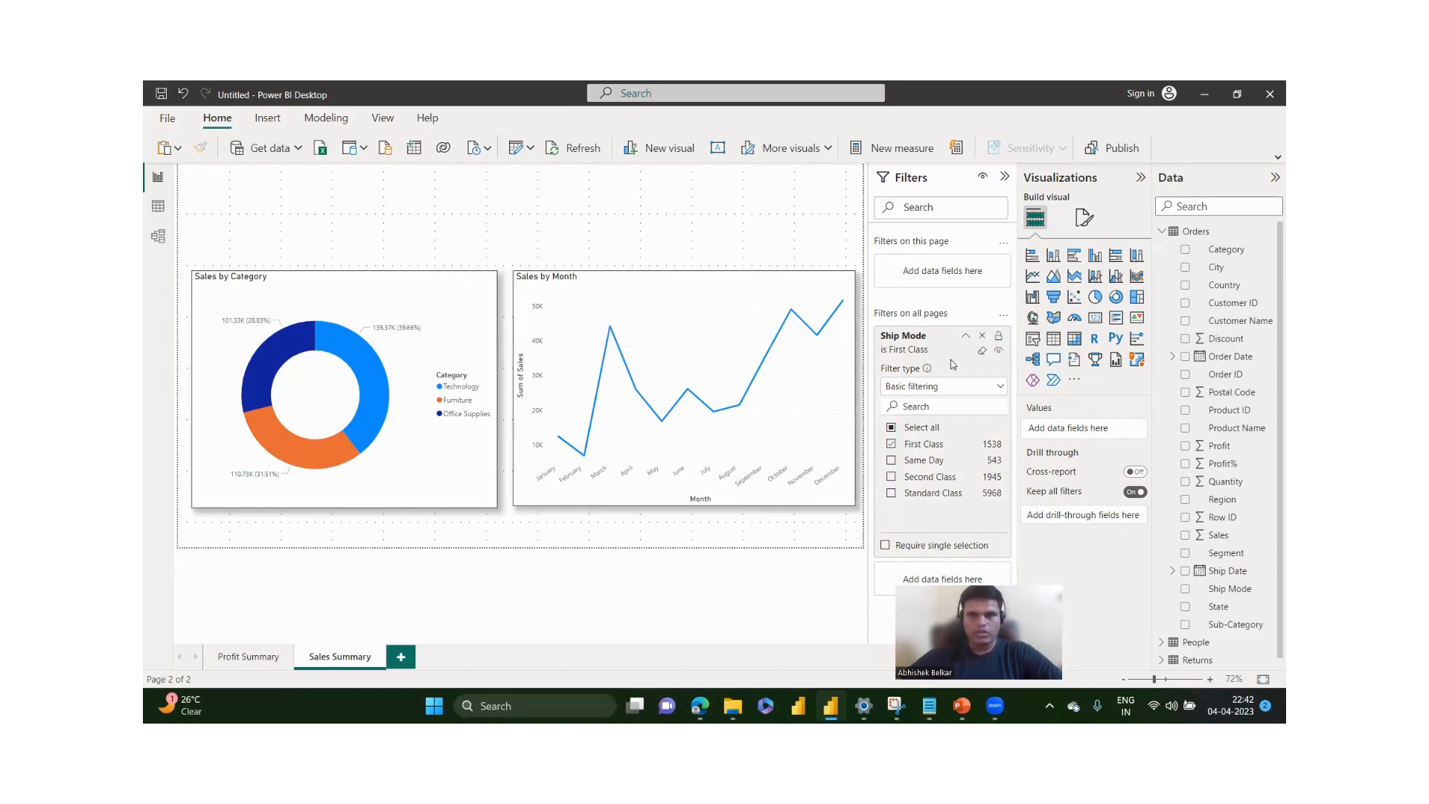
- Remove the Ship Mode filter from all pages and return to the Profit Summary page
click(985, 335)
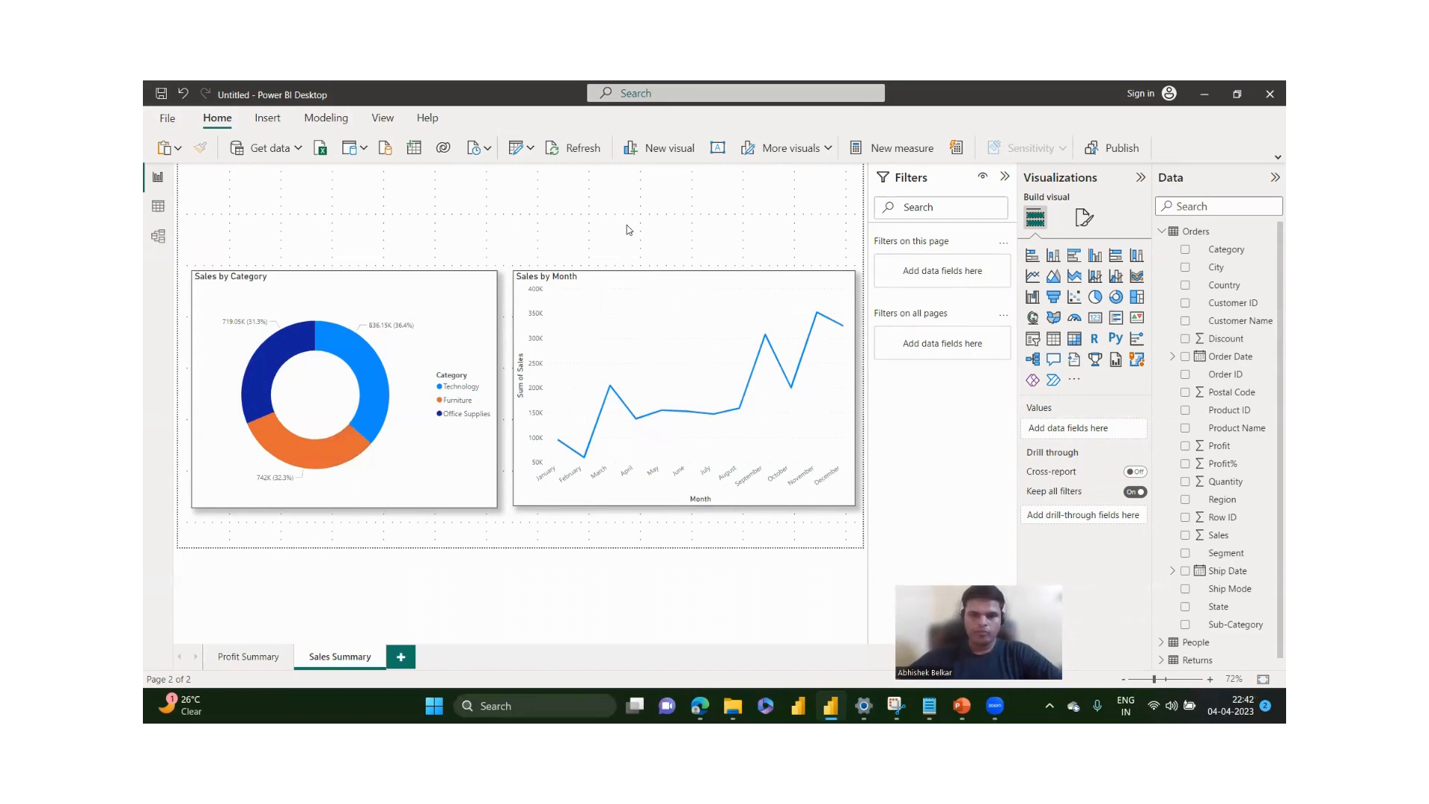
click(267, 658)
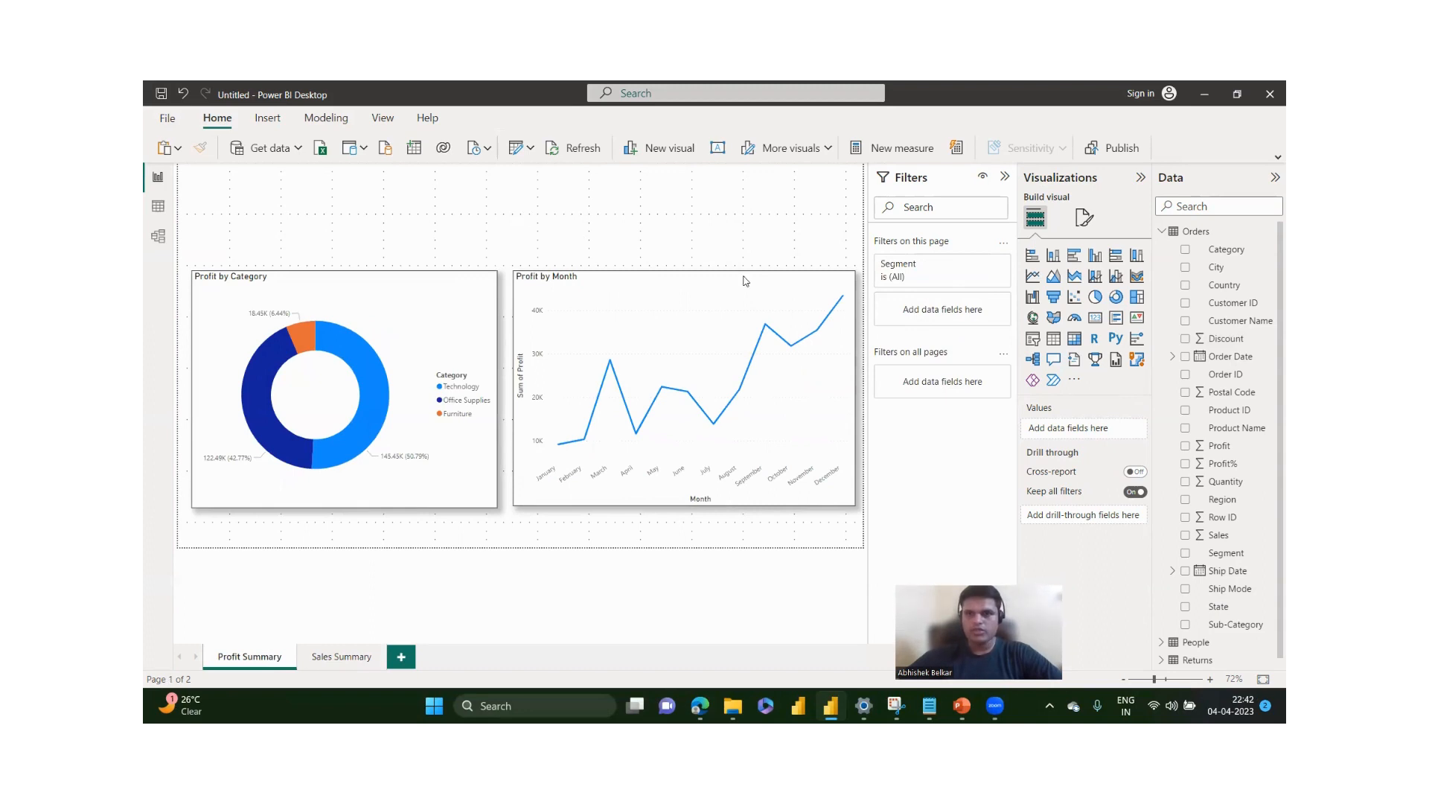
- Add a Region slicer and shrink it to fit above the Profit by Category chart
click(1034, 339)
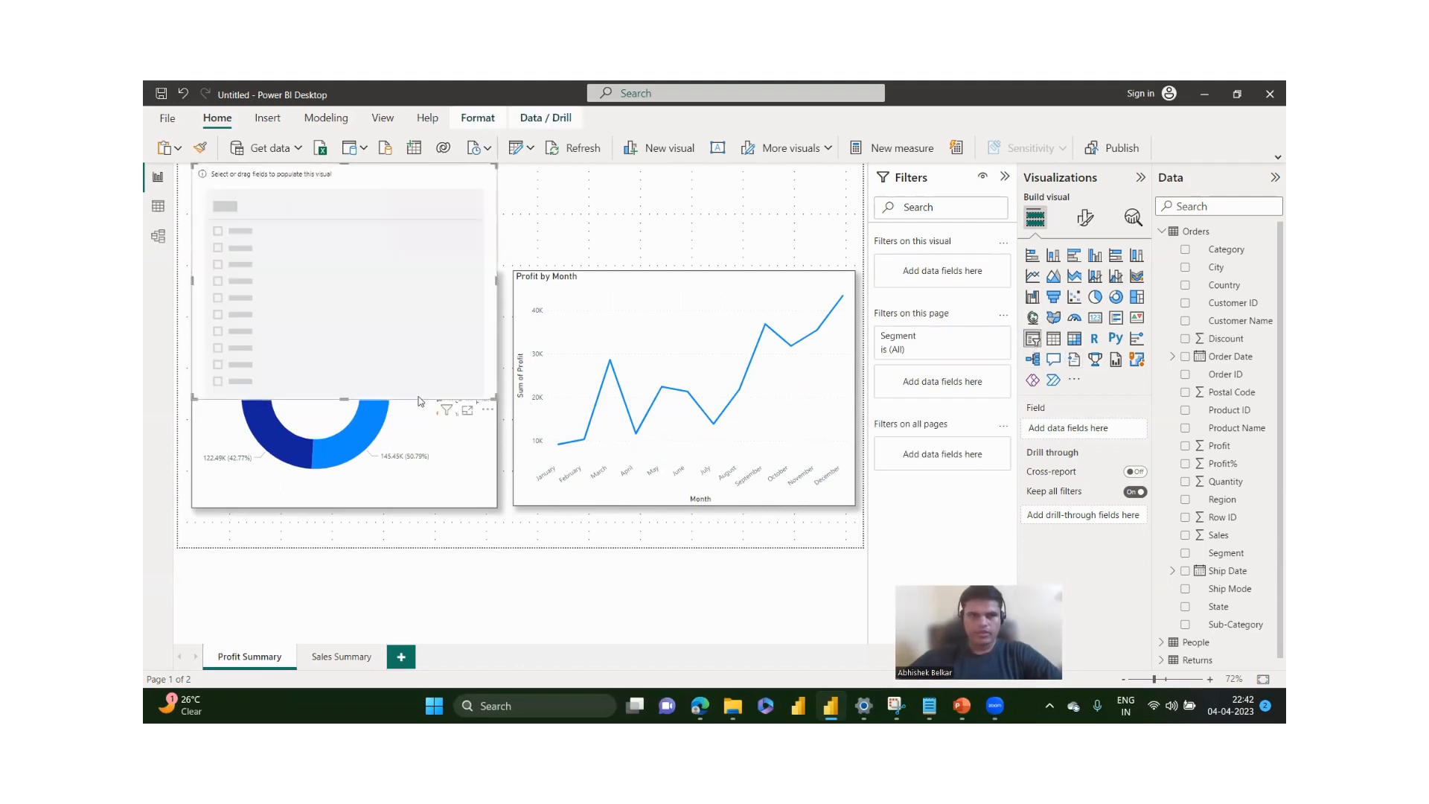
drag(345, 398, 332, 245)
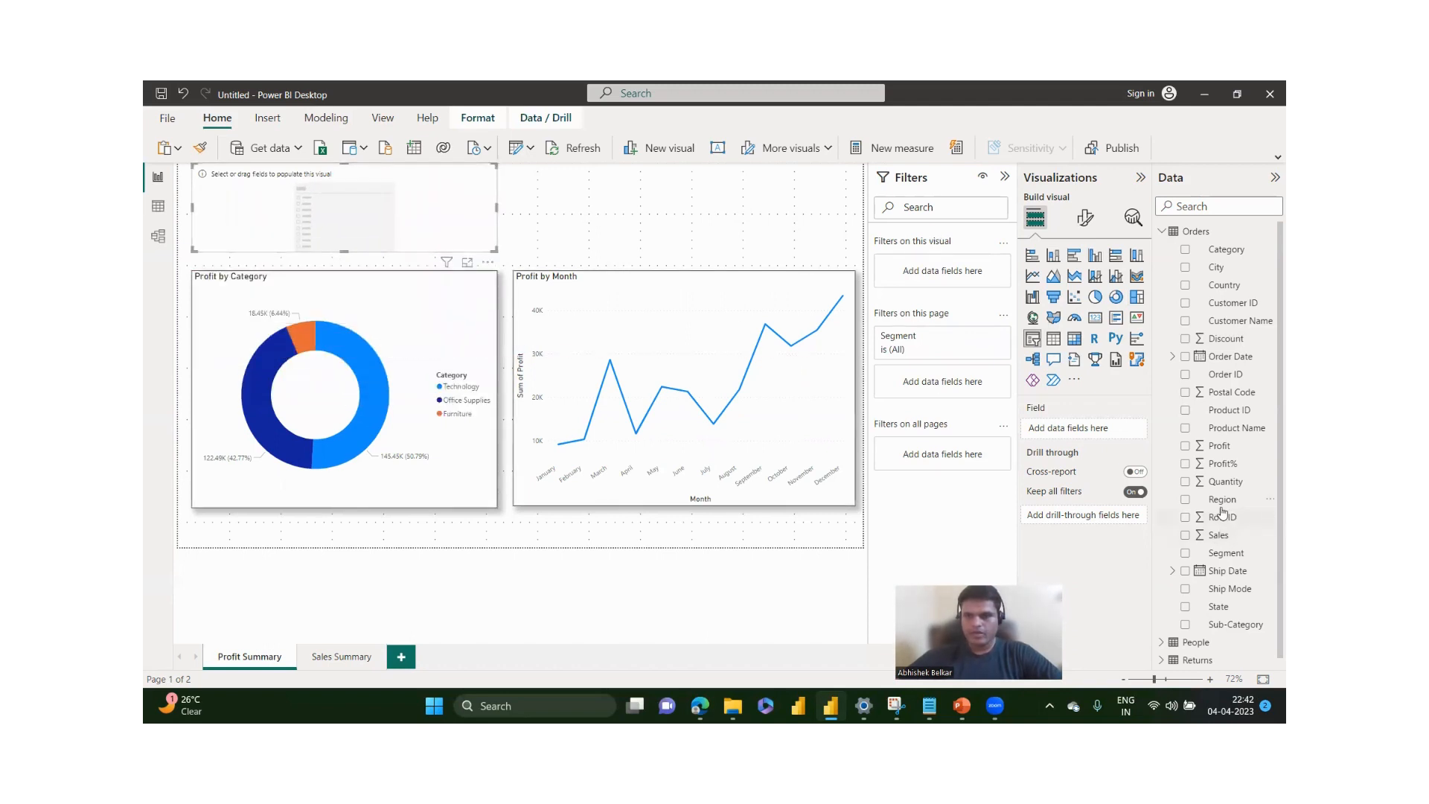
drag(1221, 509, 1085, 444)
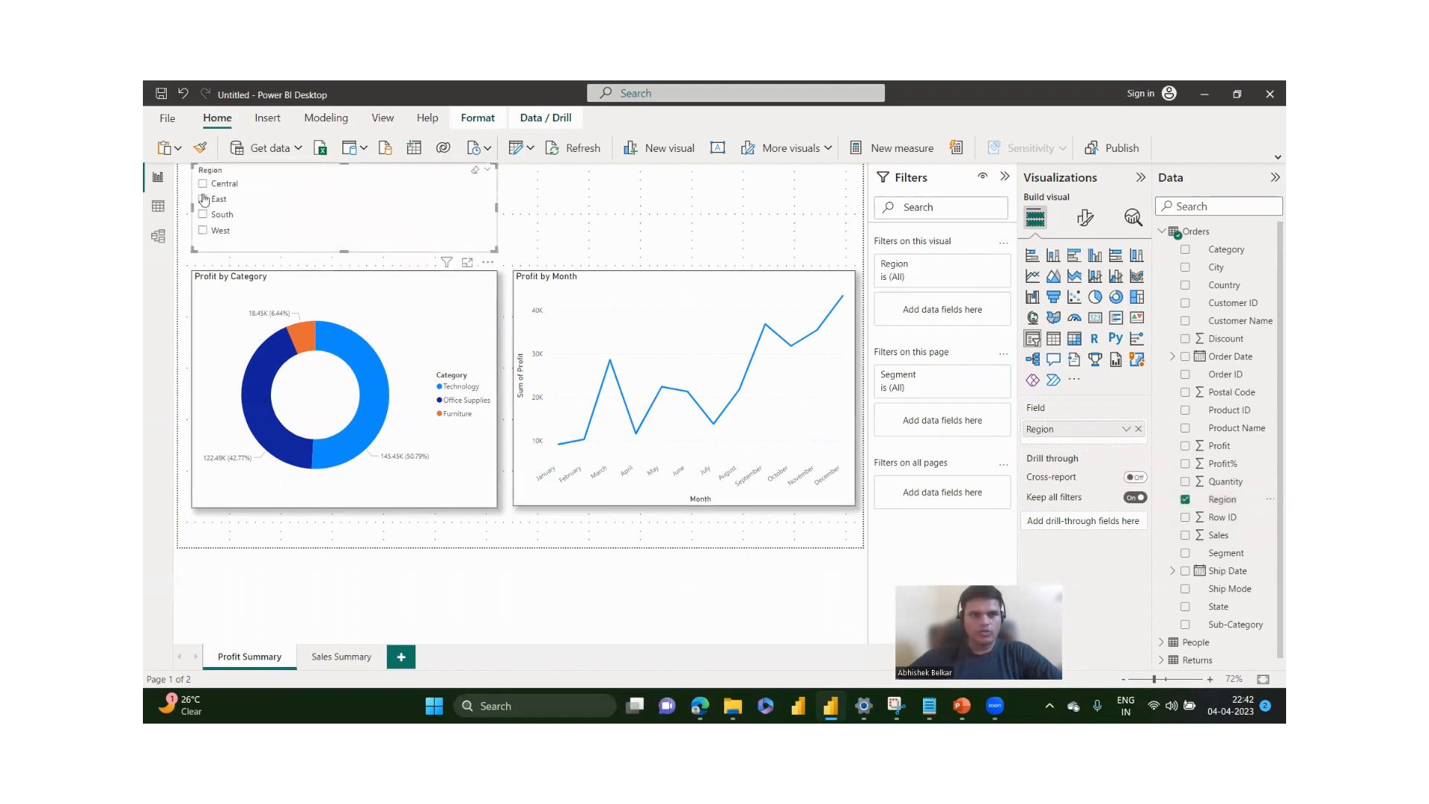
- Filter the page with the Region slicer by South and switch the selection to East
click(203, 216)
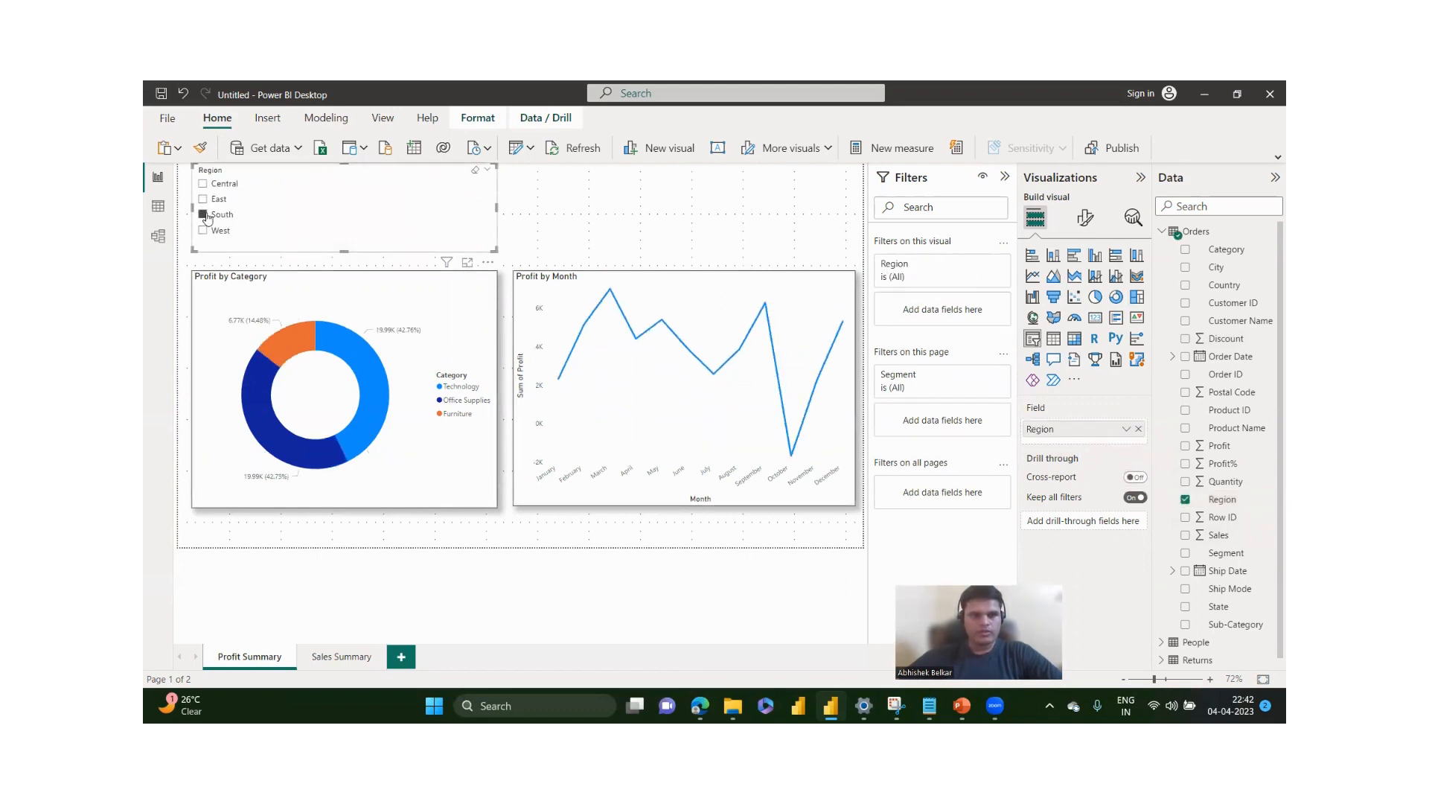
click(203, 200)
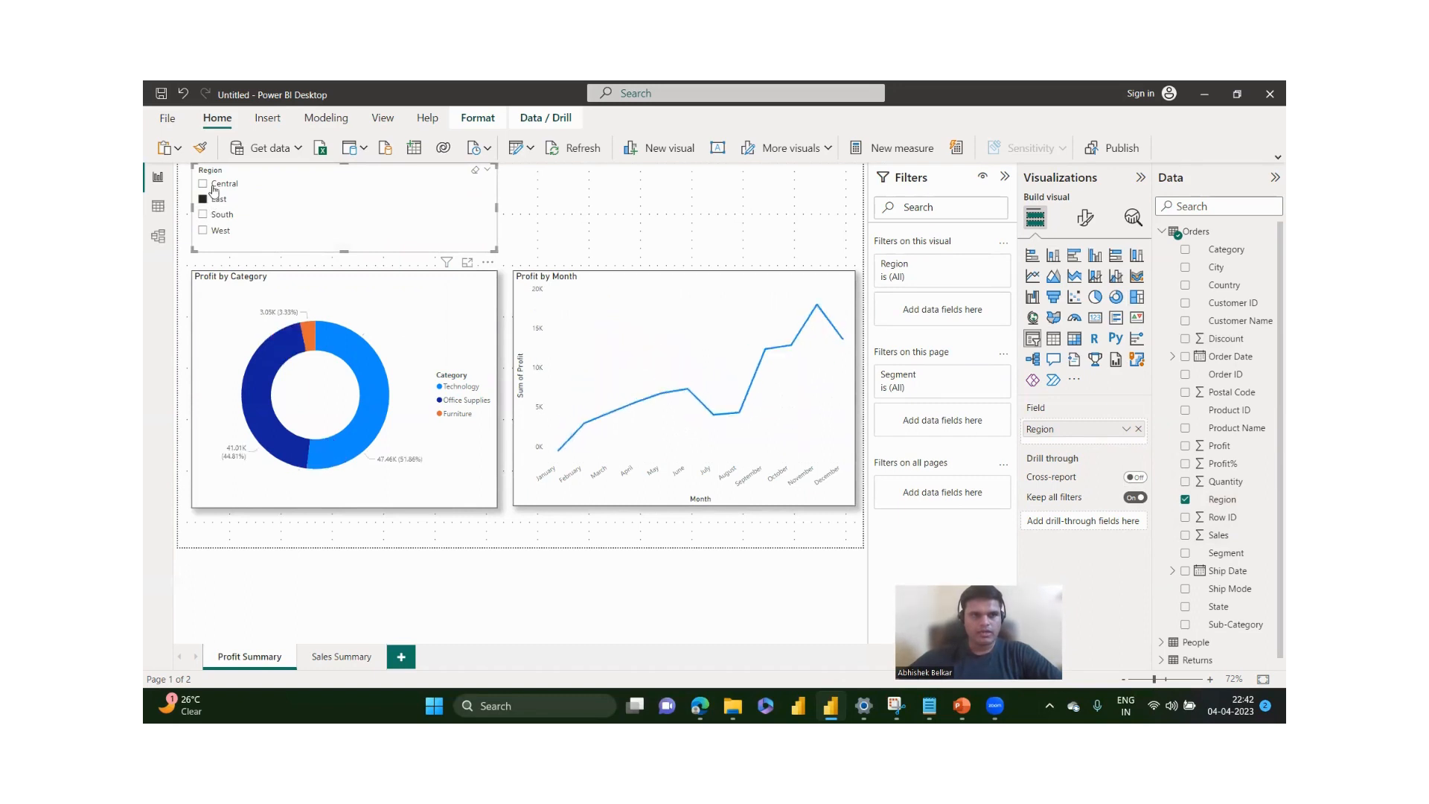
- Compare both profit charts by switching the Region slicer through Central, South, West and East, finishing on West
click(203, 183)
click(214, 214)
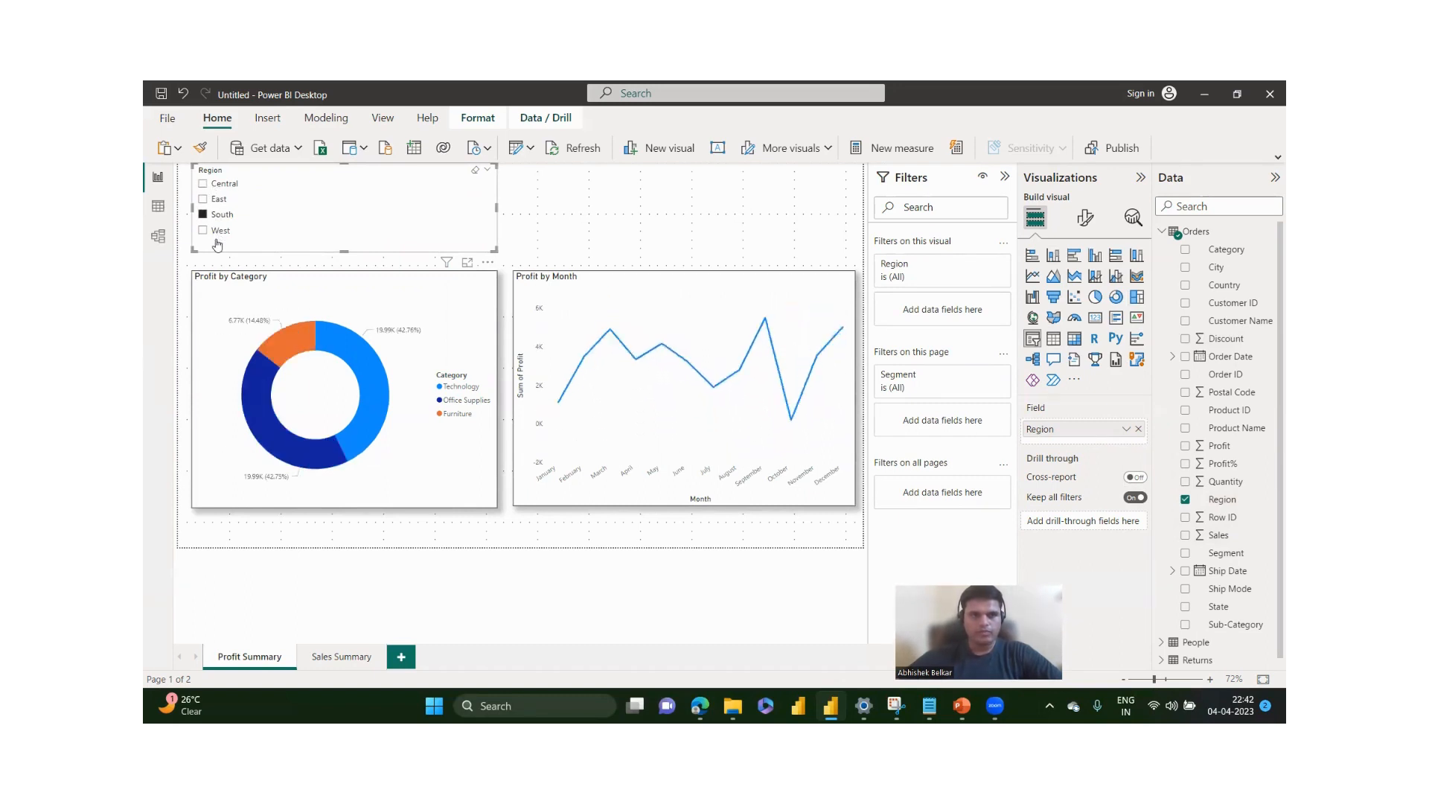
click(220, 231)
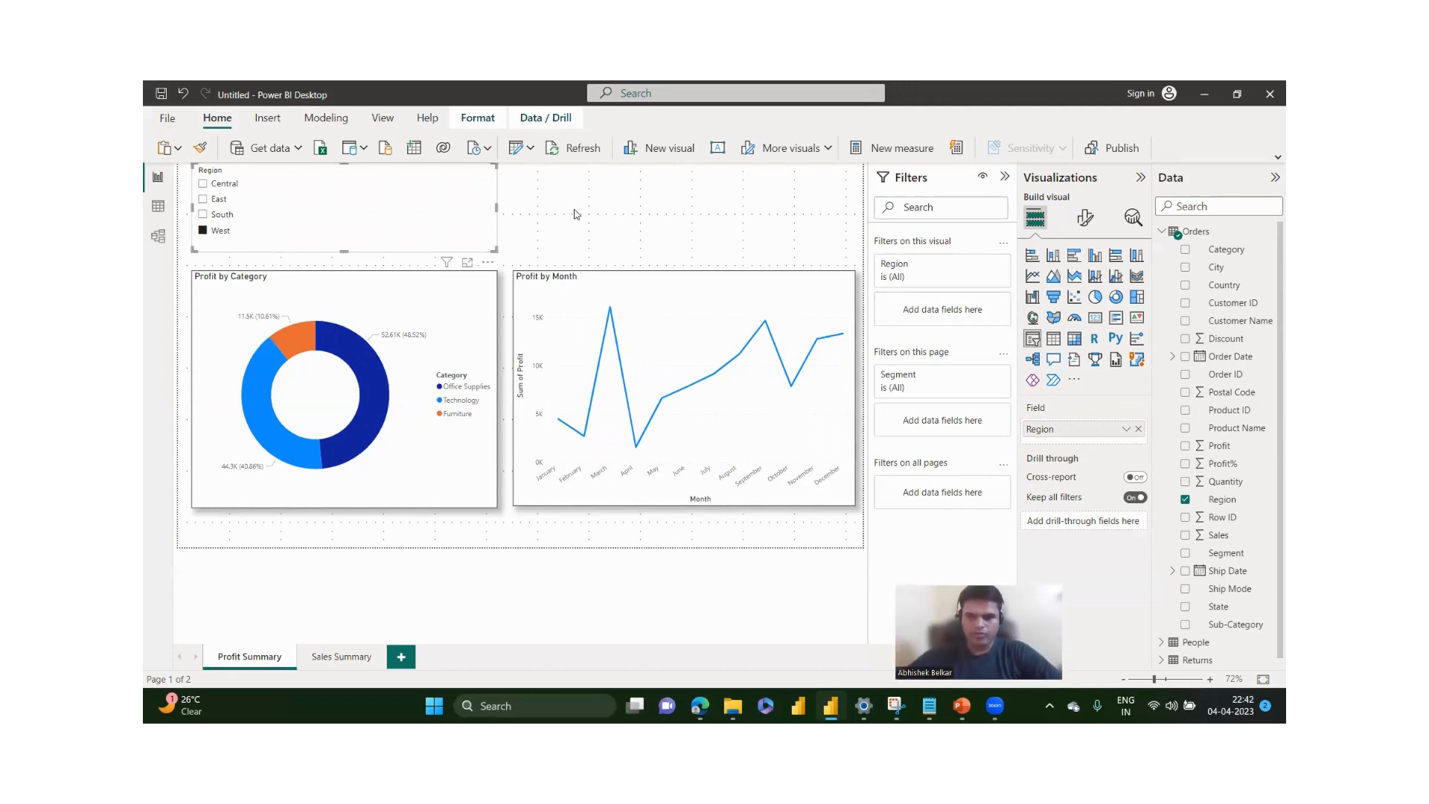
click(232, 220)
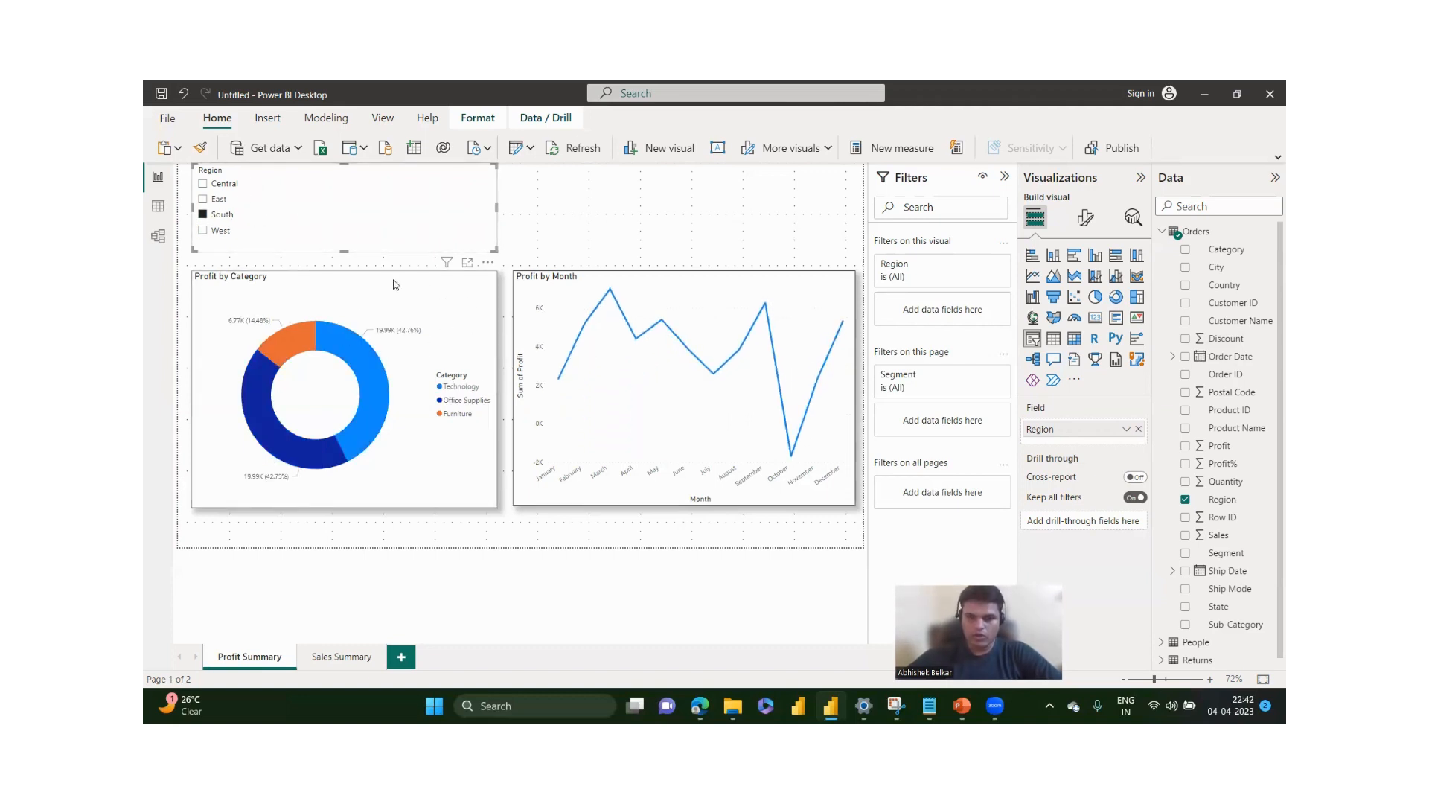
click(215, 198)
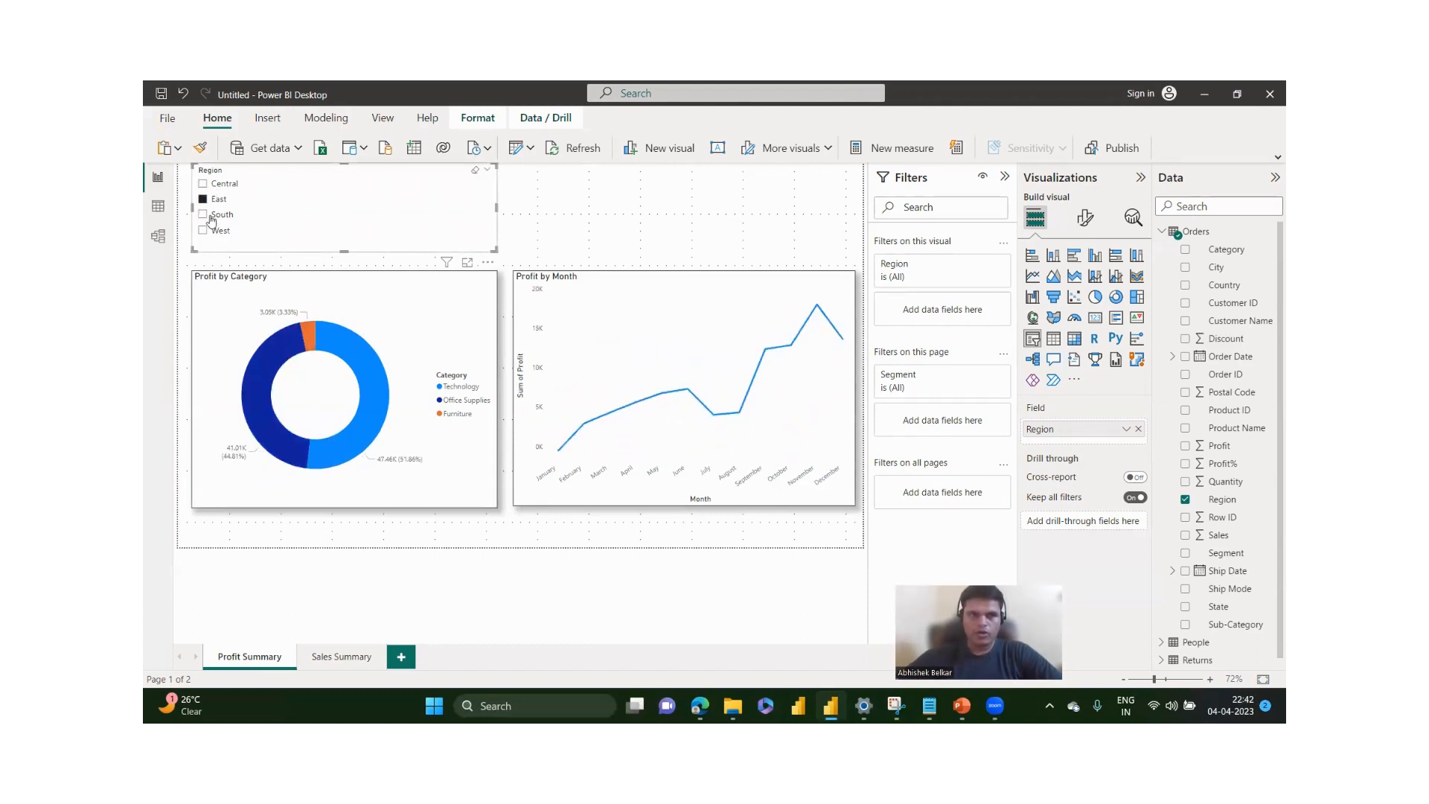
click(213, 214)
click(213, 232)
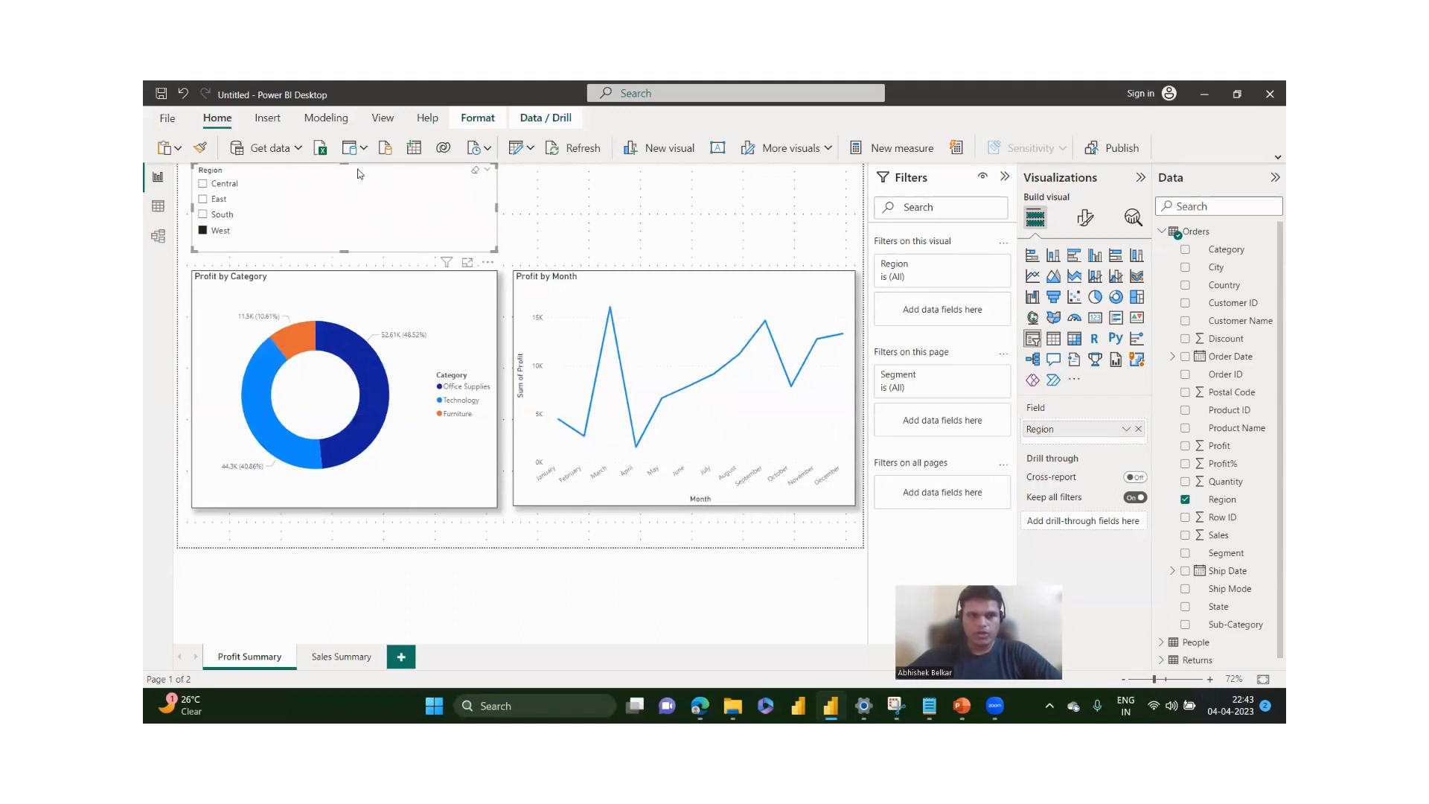
- Make the Region slicer visible on the Sales Summary page through the slicer sync settings, without syncing its selection
click(383, 119)
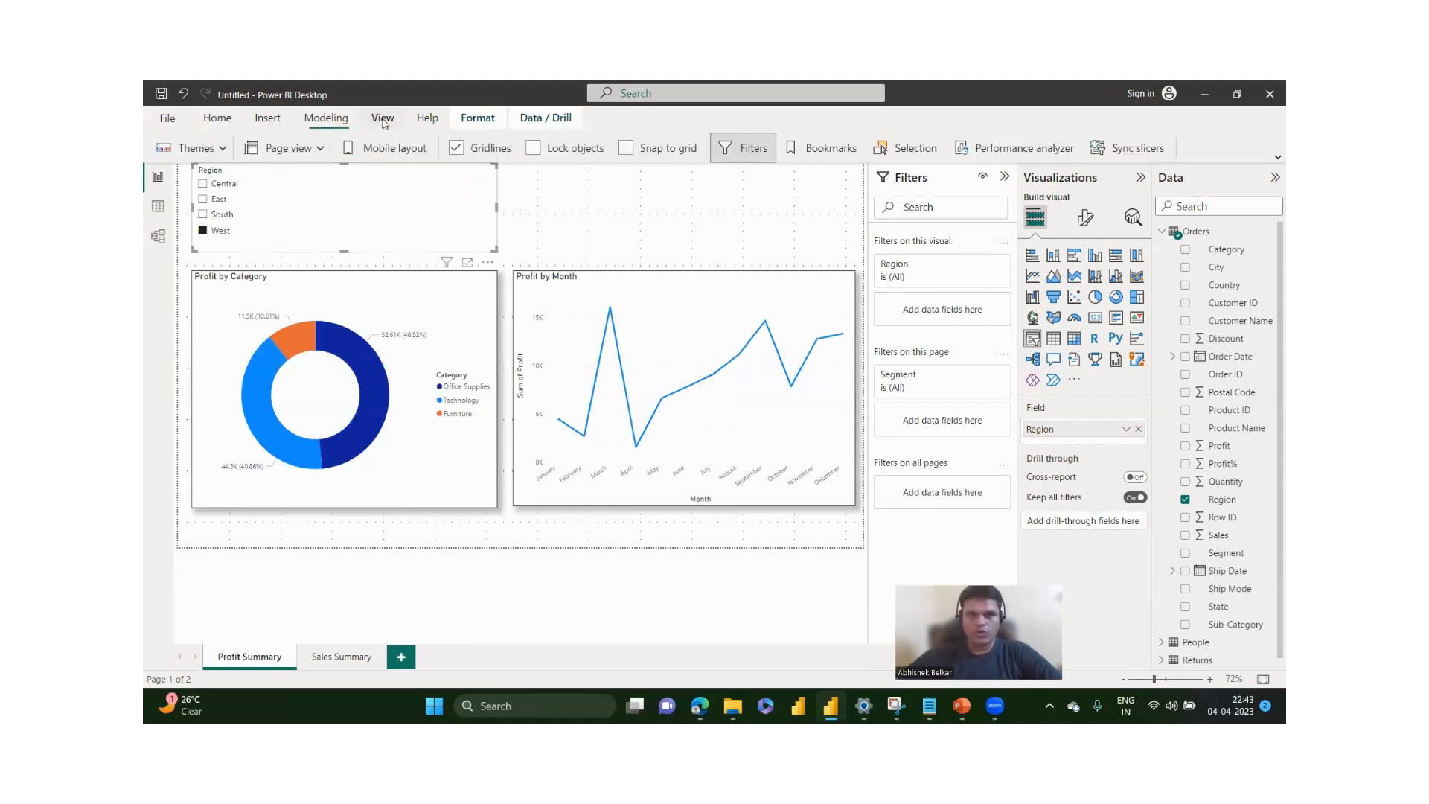
click(1137, 149)
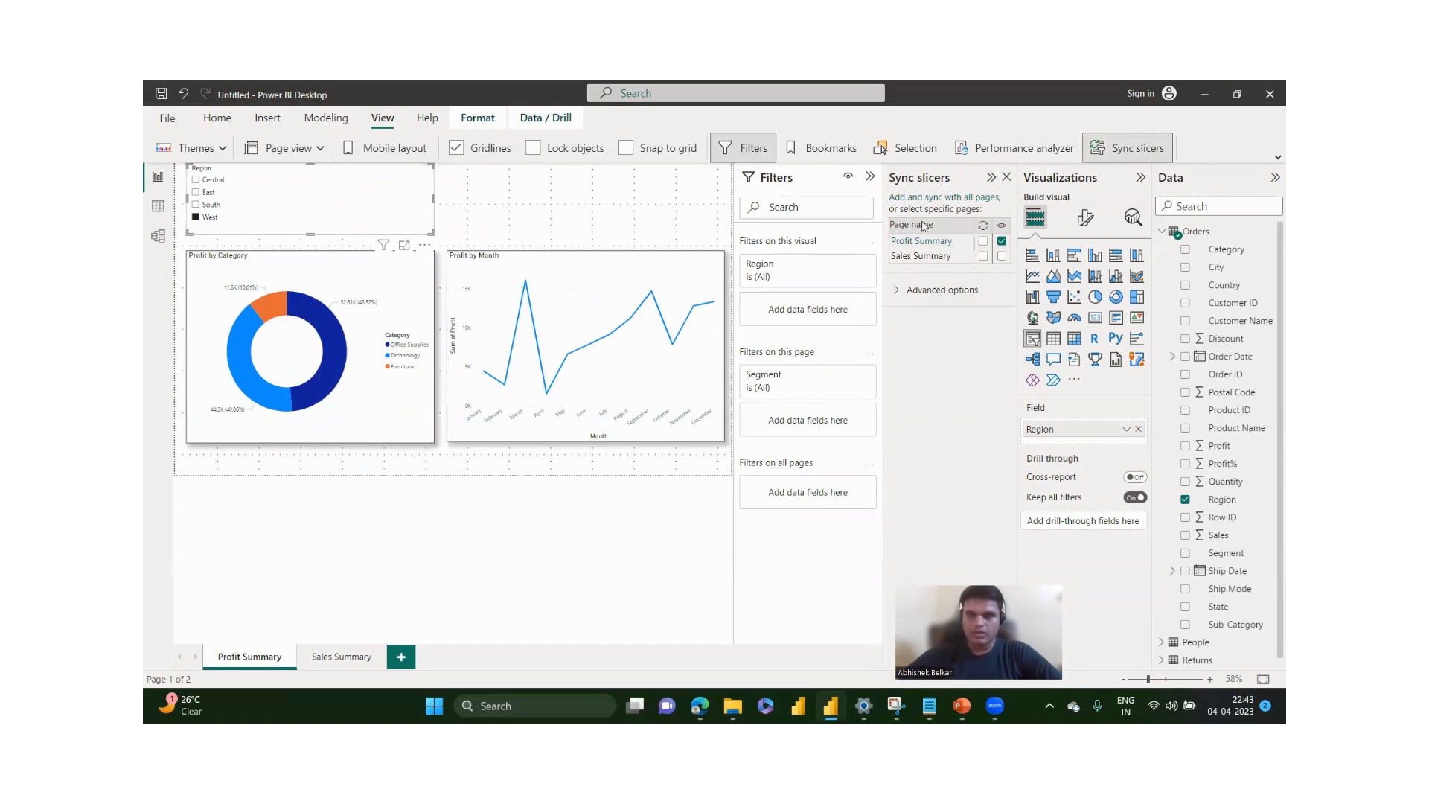
click(1002, 257)
click(1006, 177)
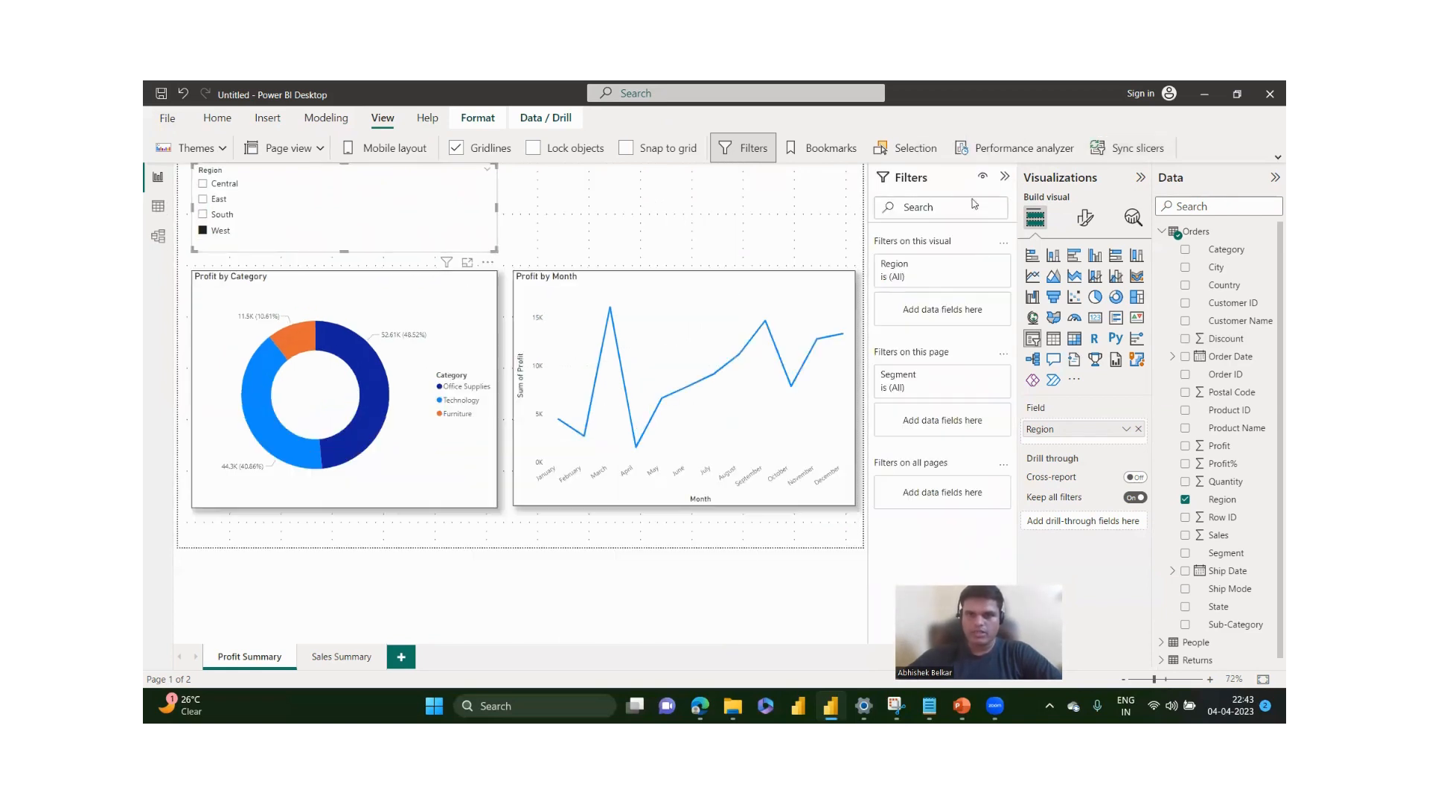
click(720, 197)
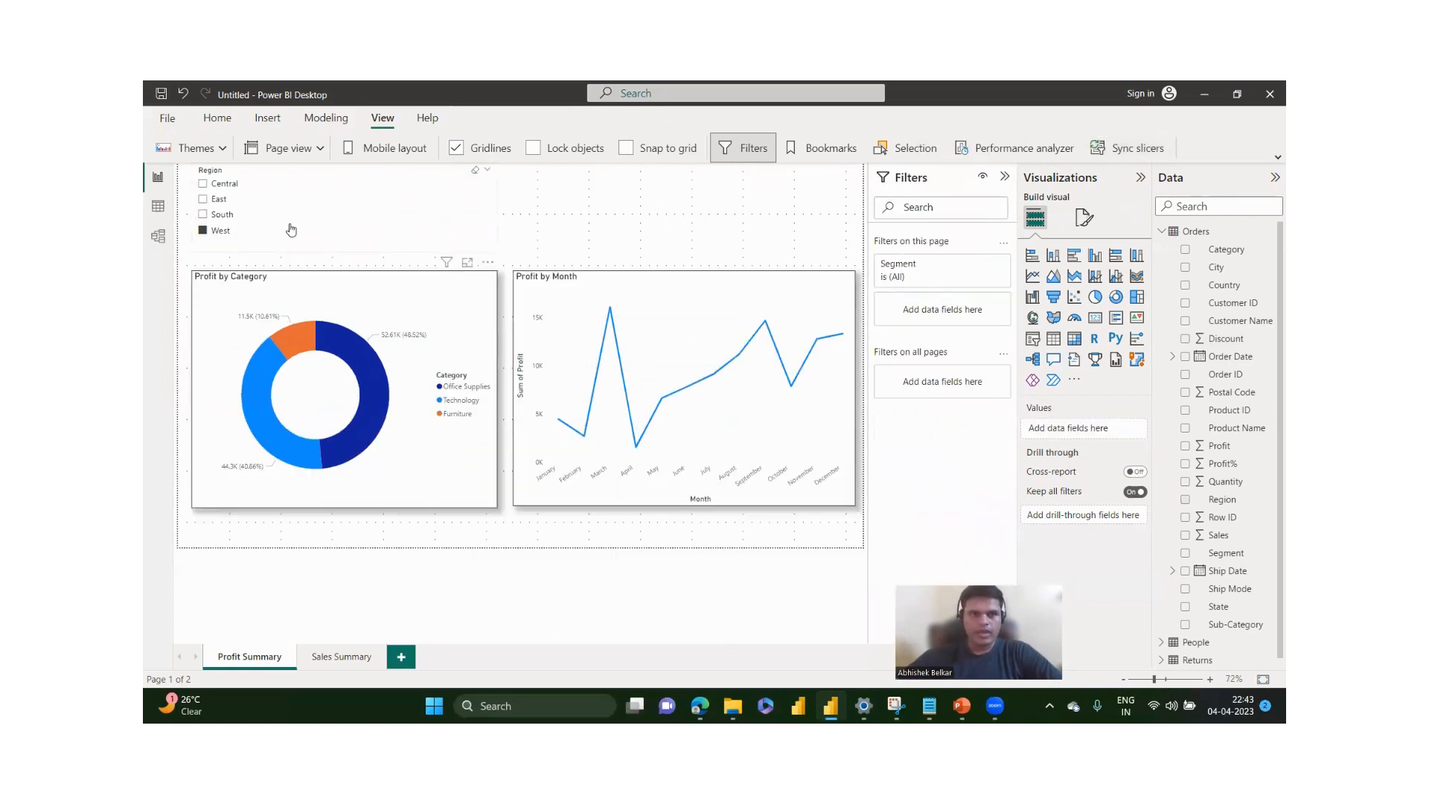
- Select East in the Profit Summary page's Region slicer and check whether the Sales Summary page follows
click(203, 200)
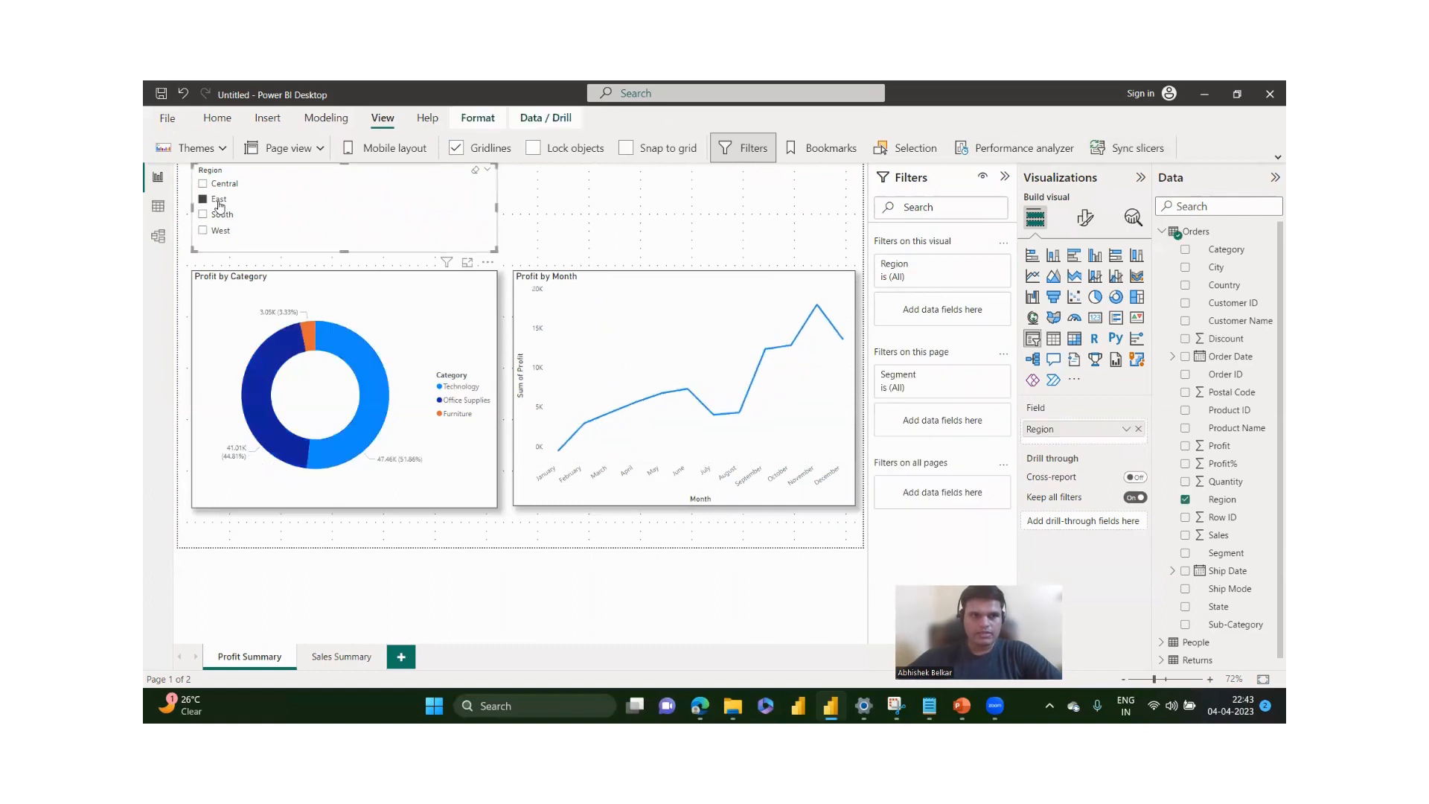
click(331, 659)
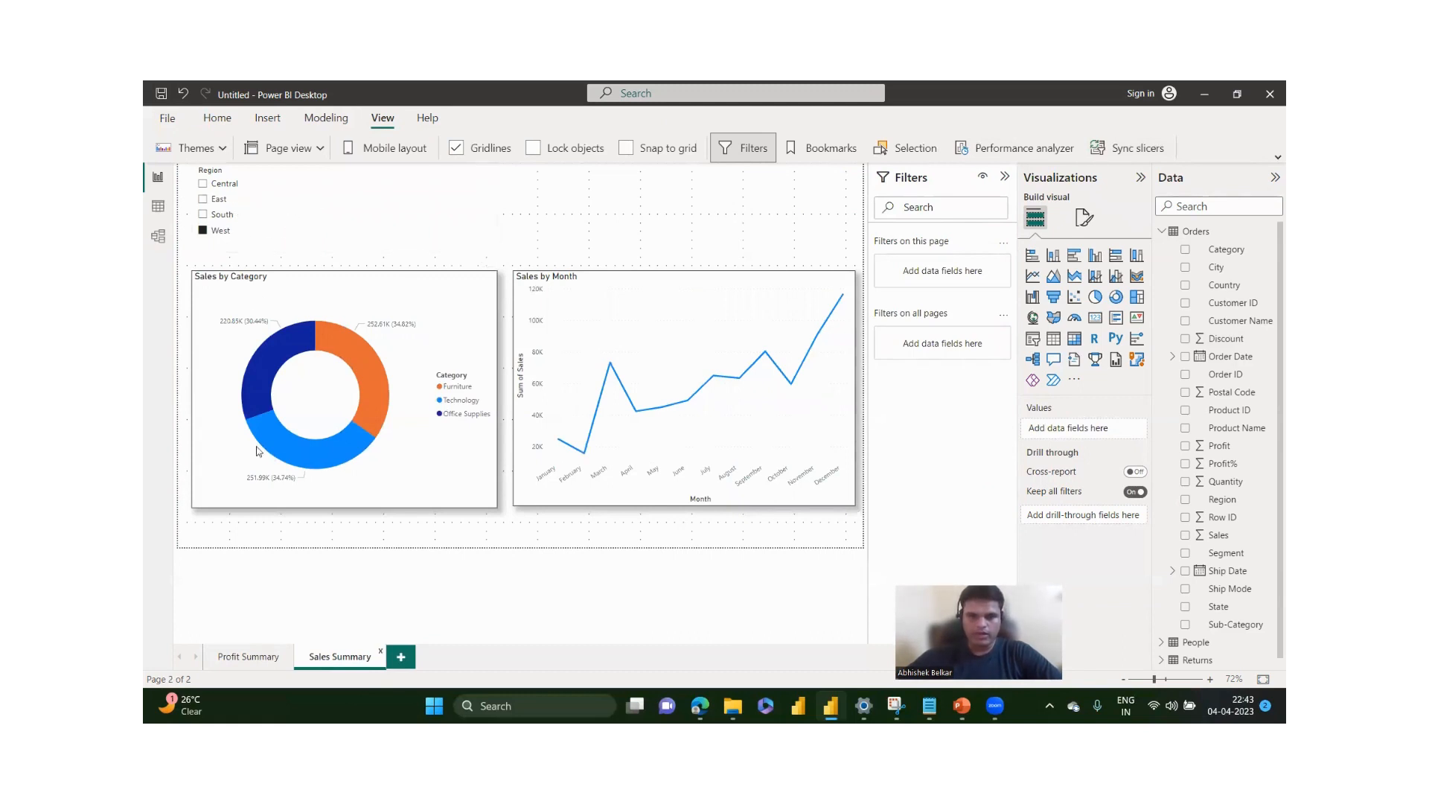
click(258, 658)
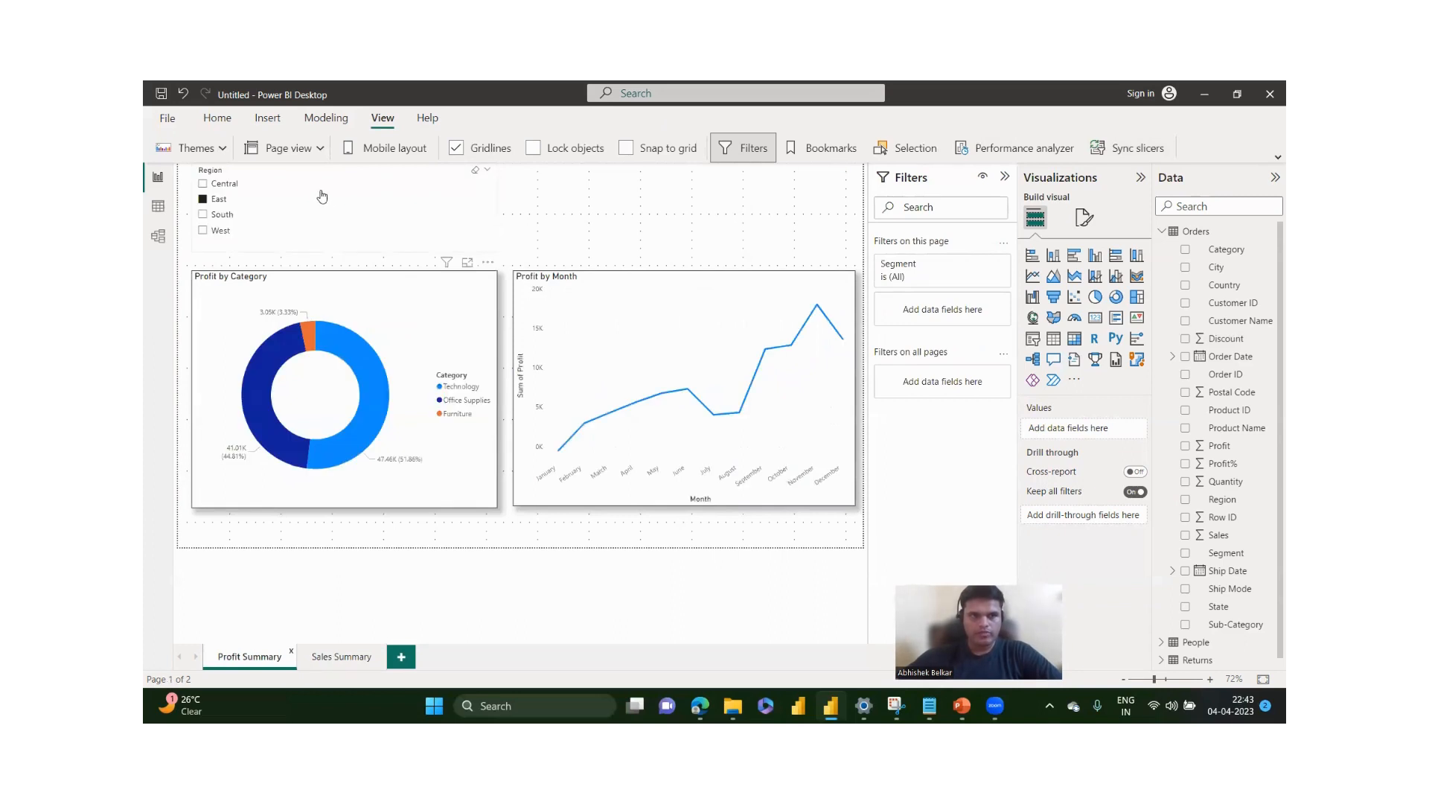
- Select Central in the Region slicer and sync the slicer across the Profit Summary and Sales Summary pages
click(325, 186)
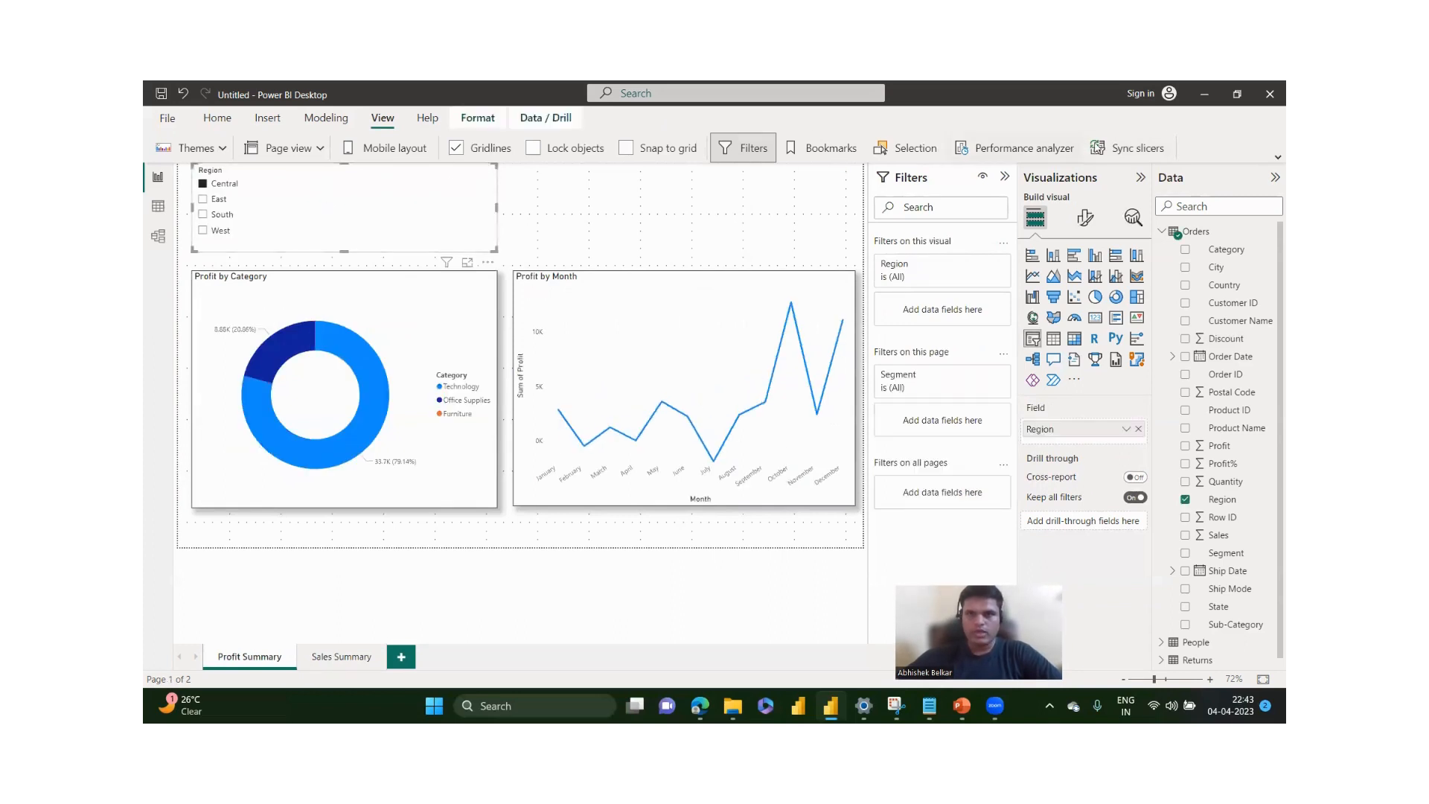
click(1127, 148)
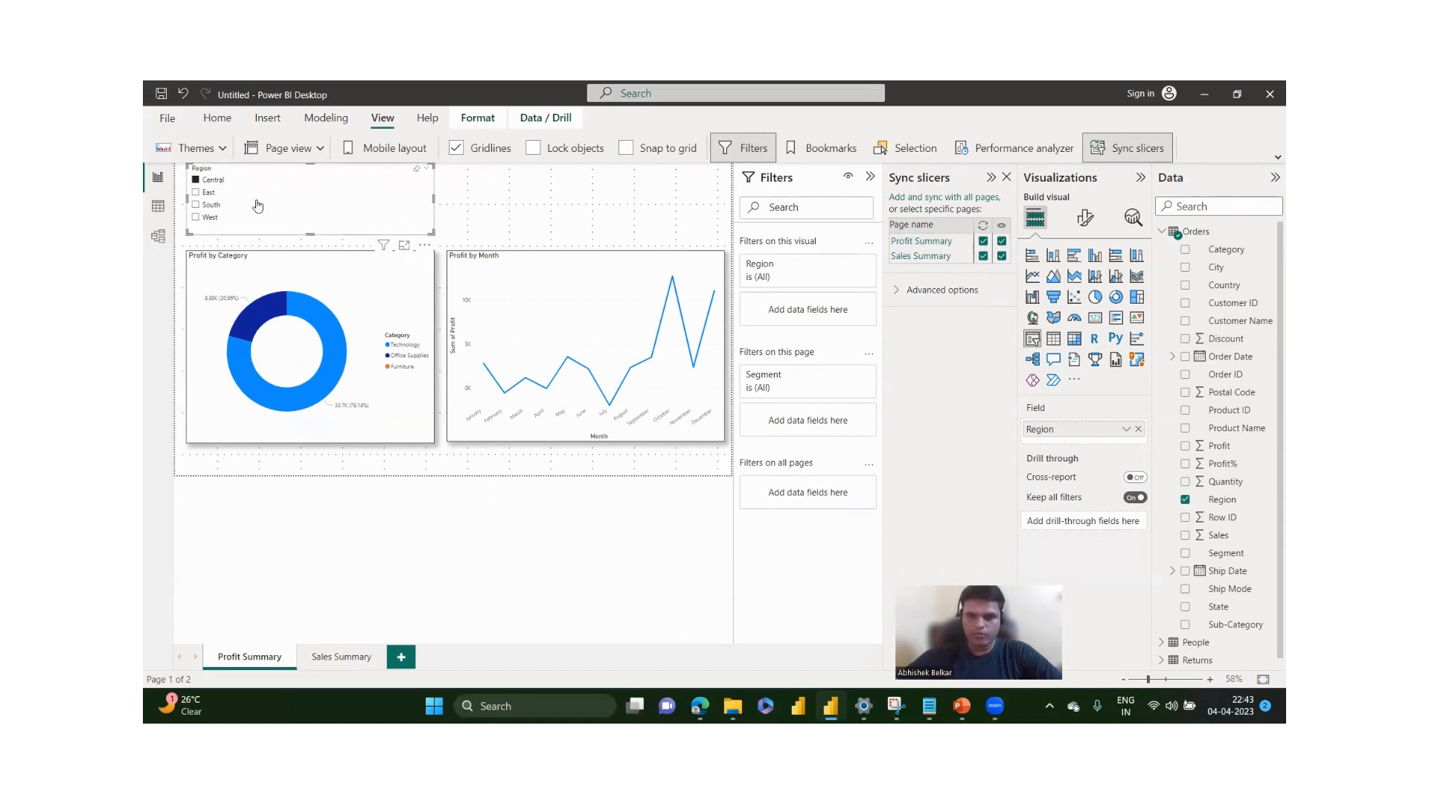
- Select South in the Sales Summary page's Region slicer and check the synced selection on Profit Summary
click(340, 656)
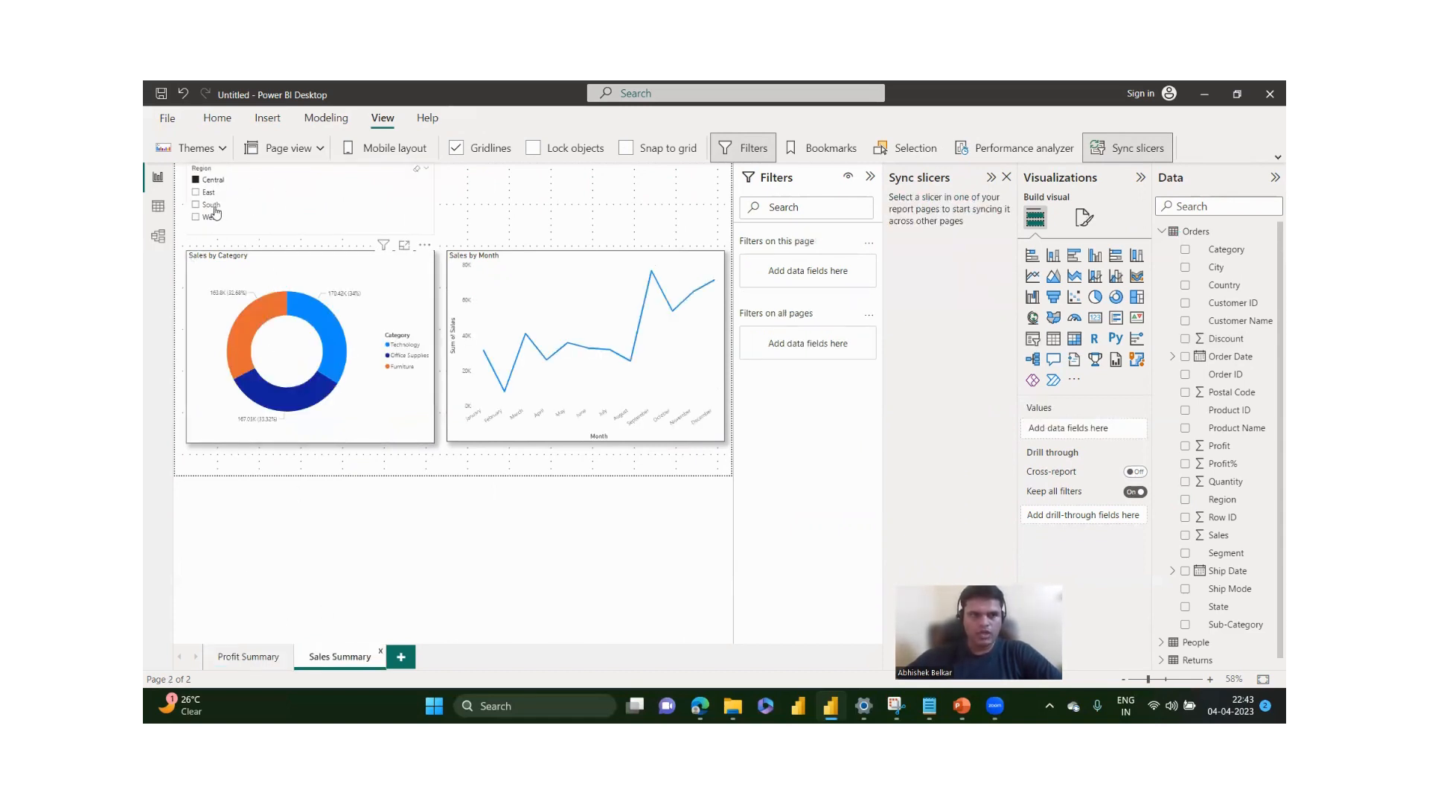
click(214, 206)
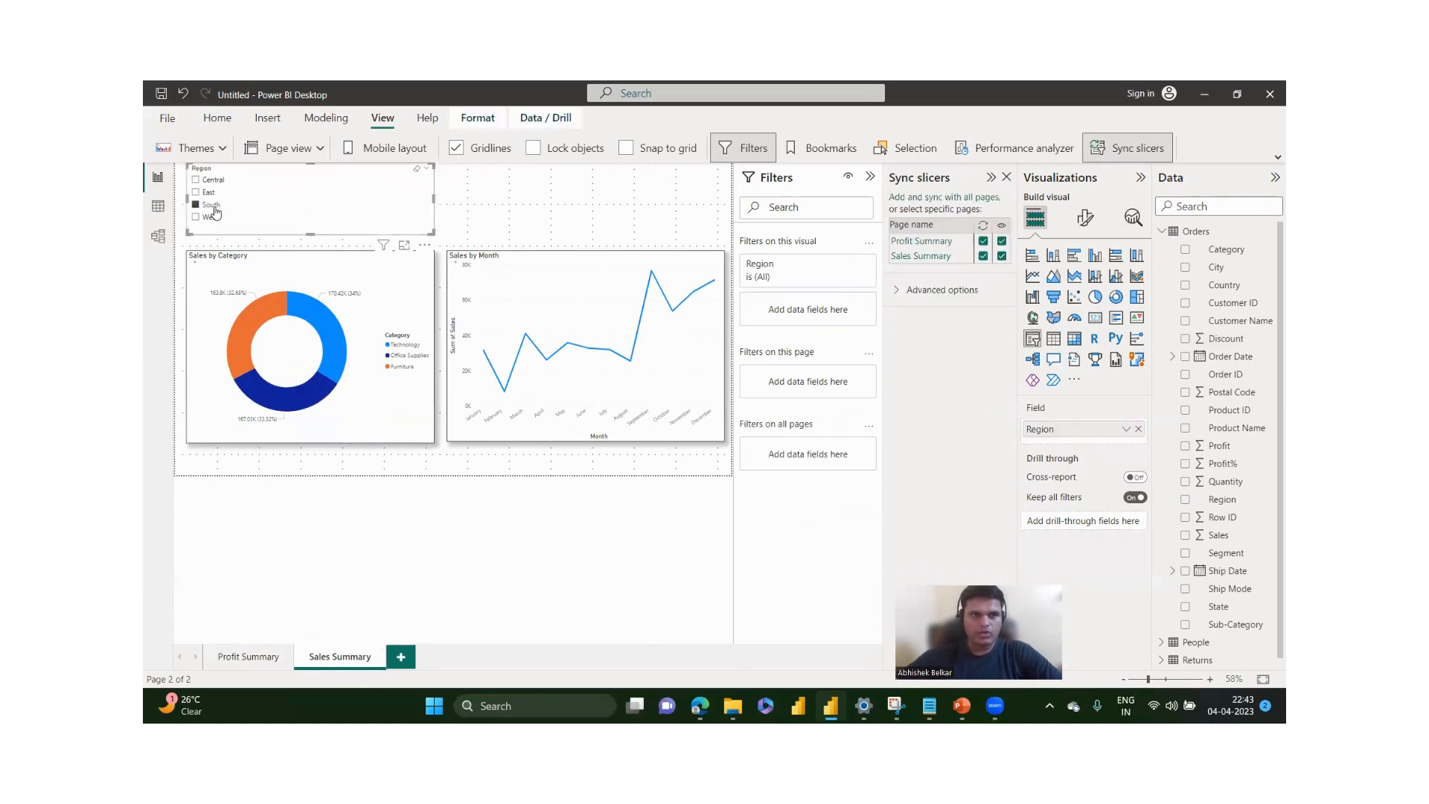
click(248, 657)
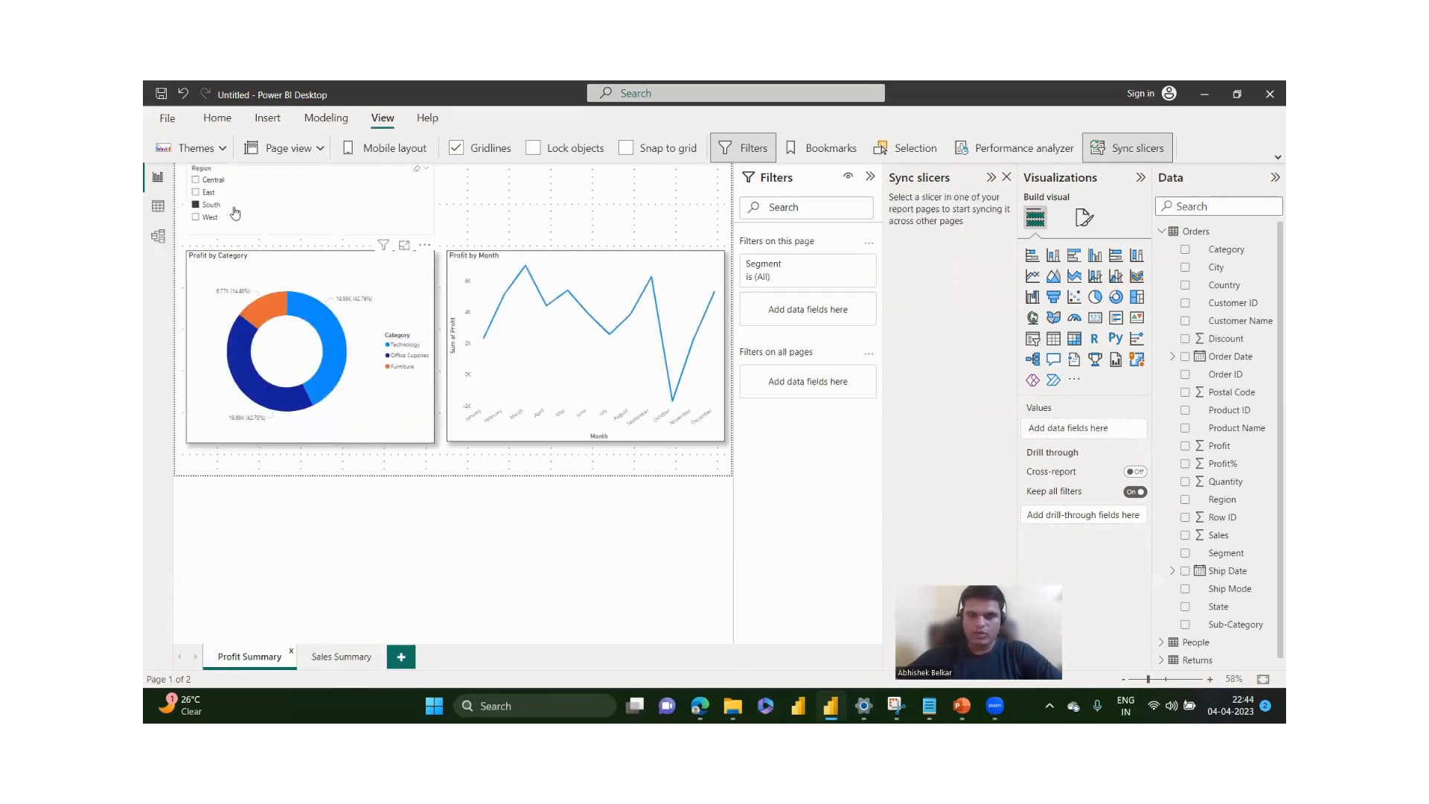
- Collapse the Filters pane, close the slicer sync settings and compare the Region selection on both report pages
click(869, 178)
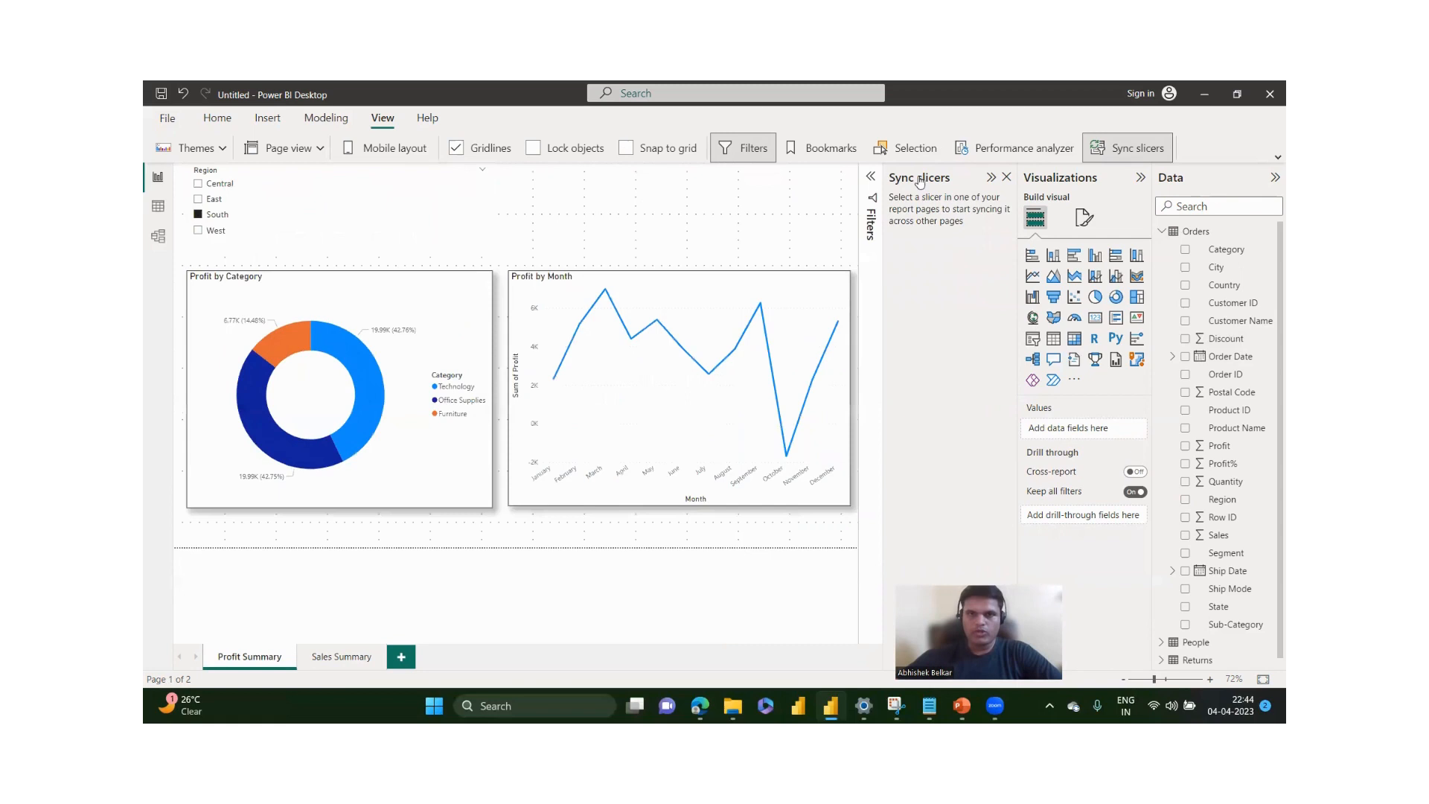
click(1006, 177)
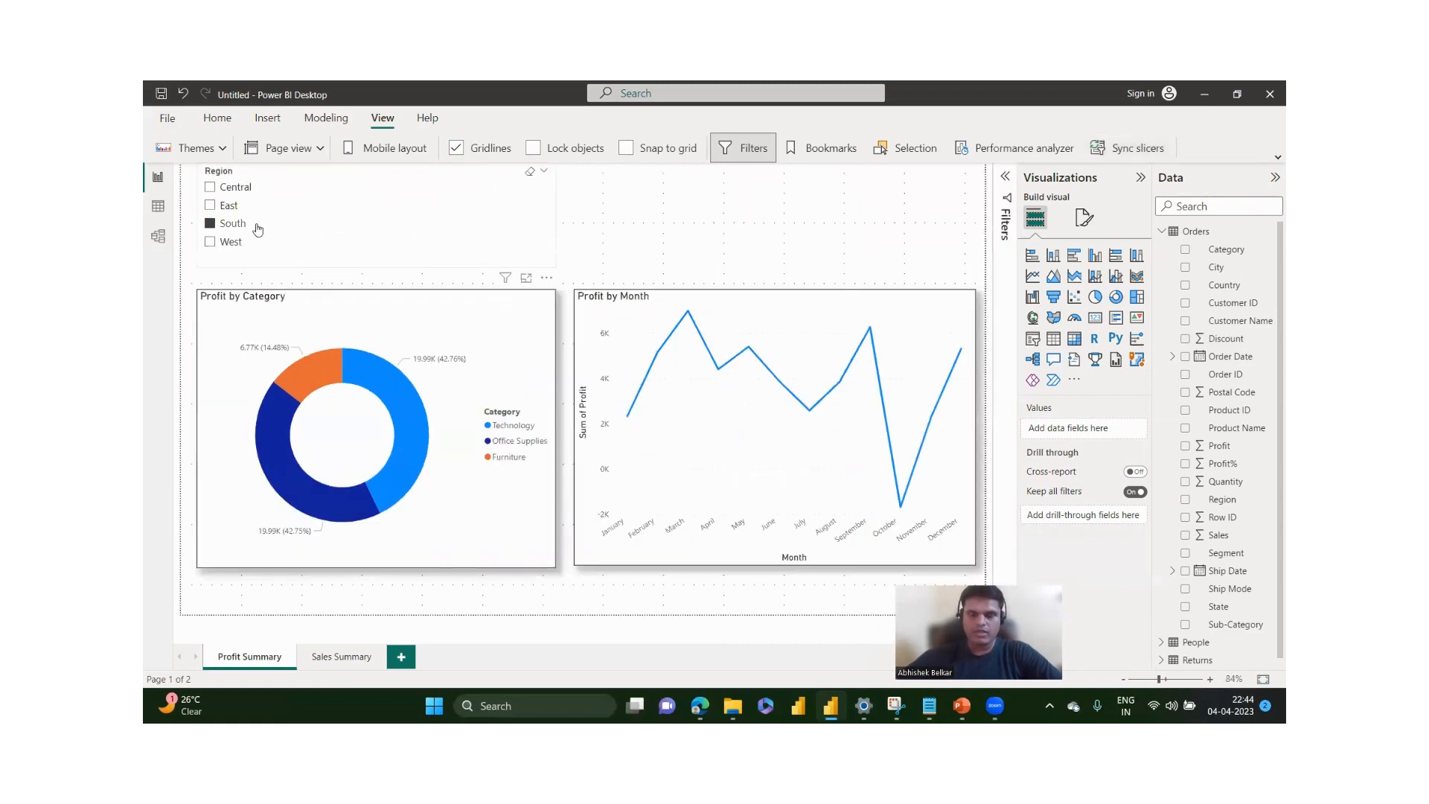
click(345, 660)
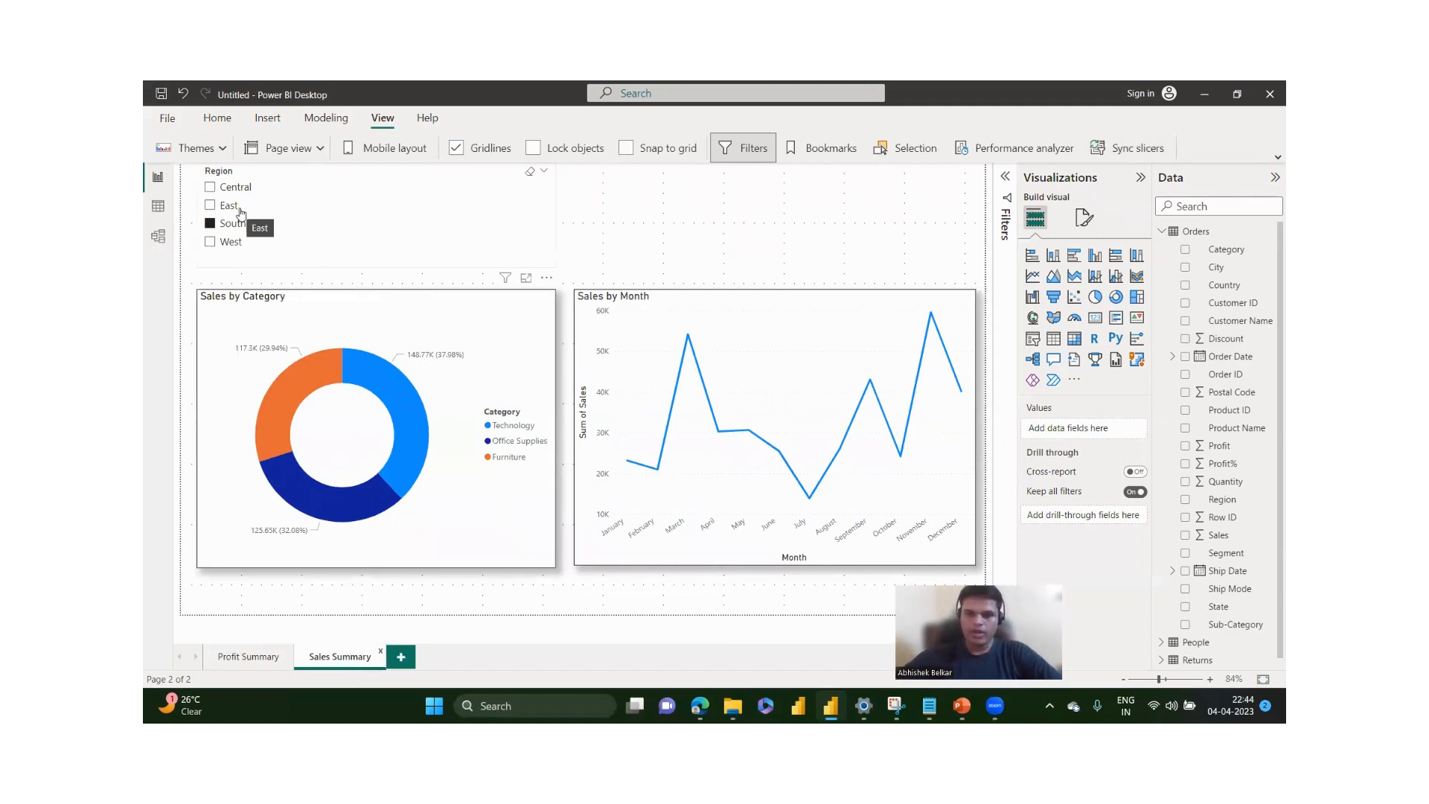
click(247, 659)
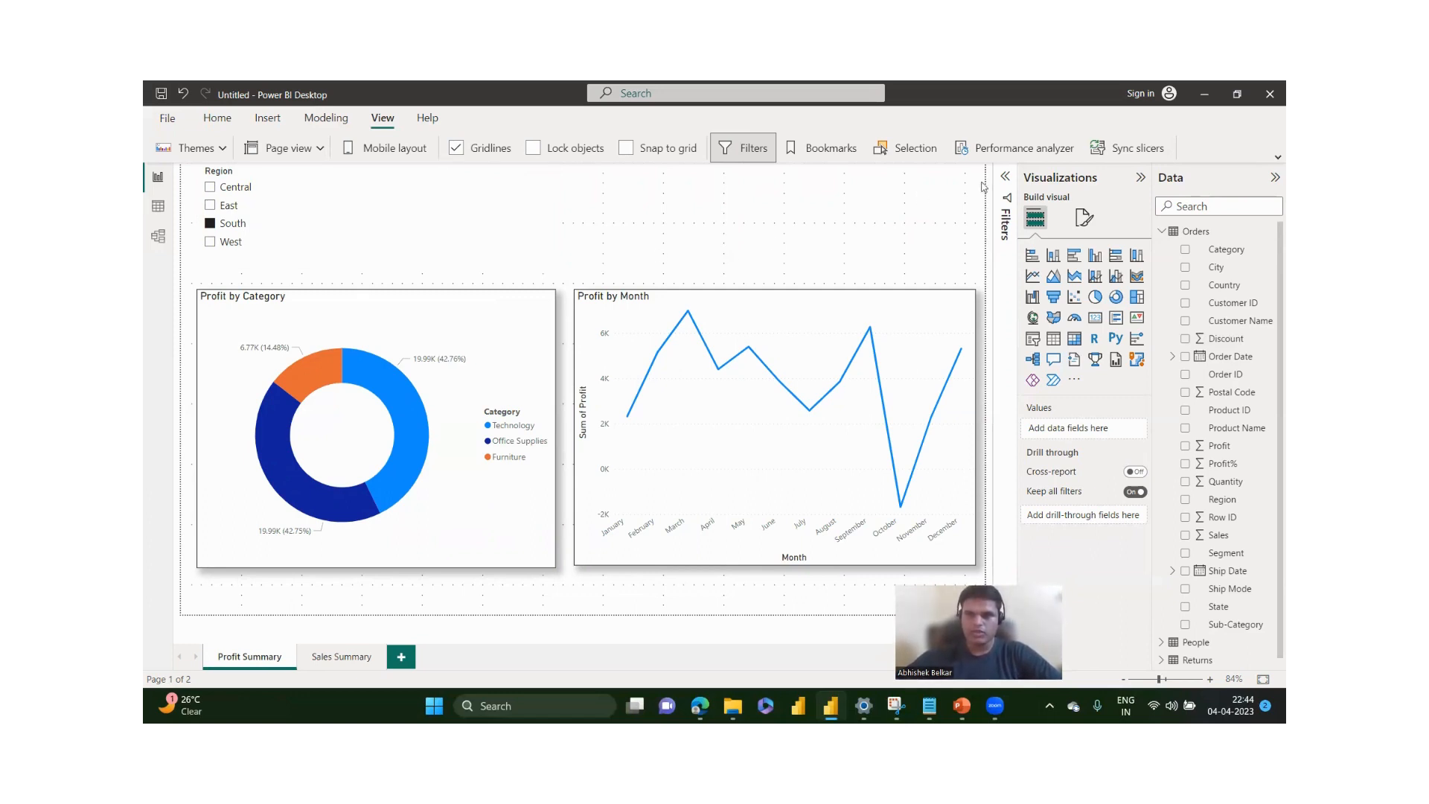
- Turn on Edit interactions with the Profit by Category chart as the source visual
click(1274, 158)
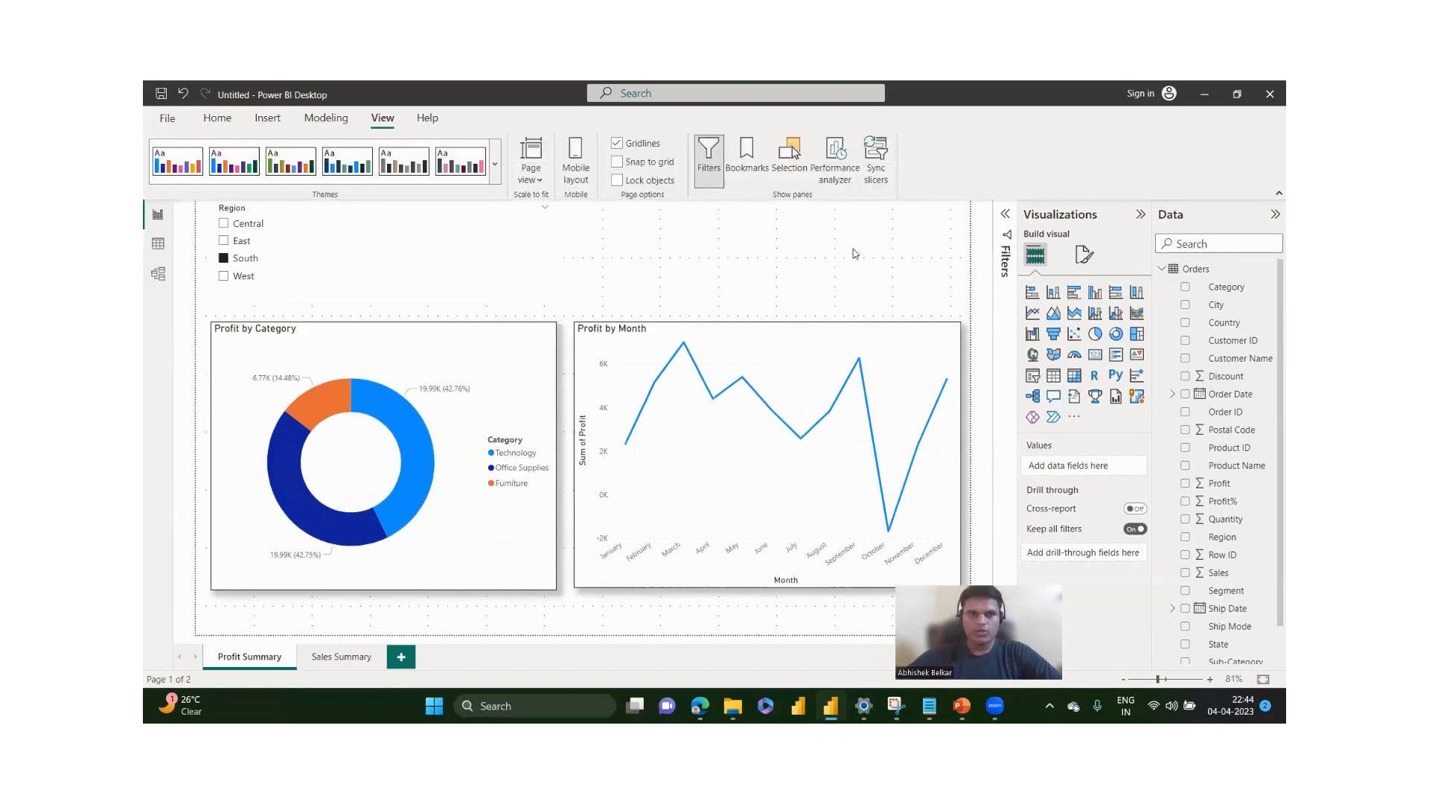
click(506, 357)
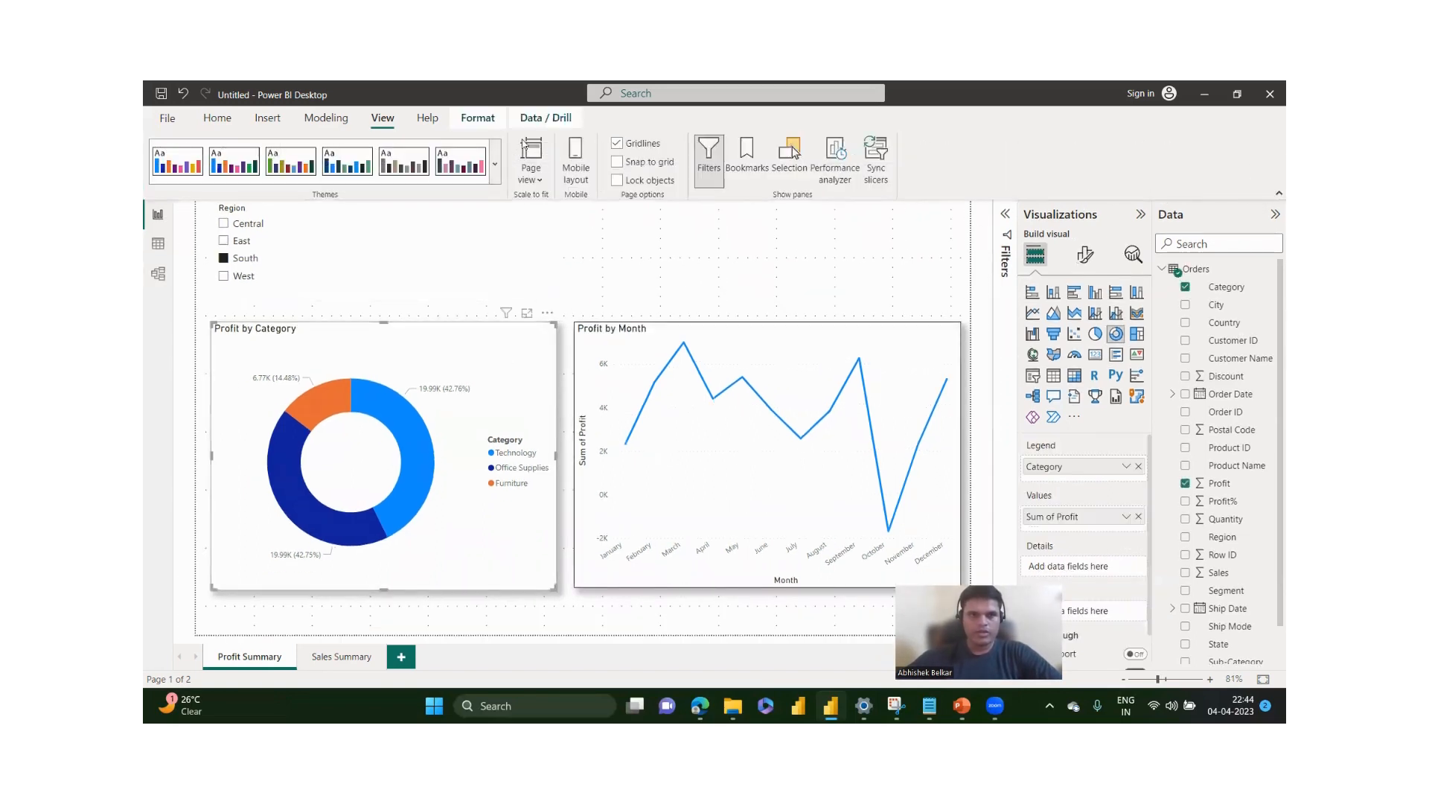
click(528, 117)
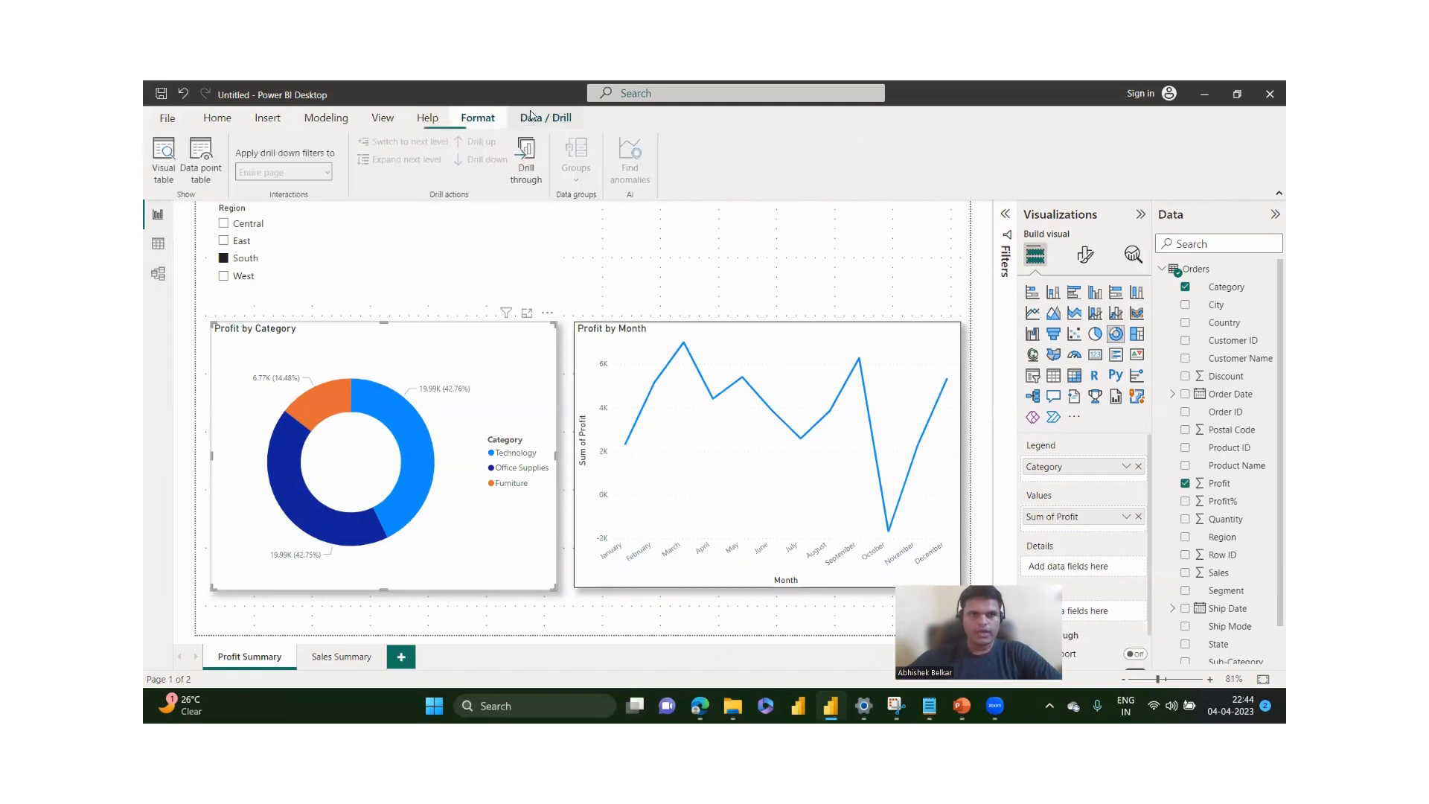
click(478, 123)
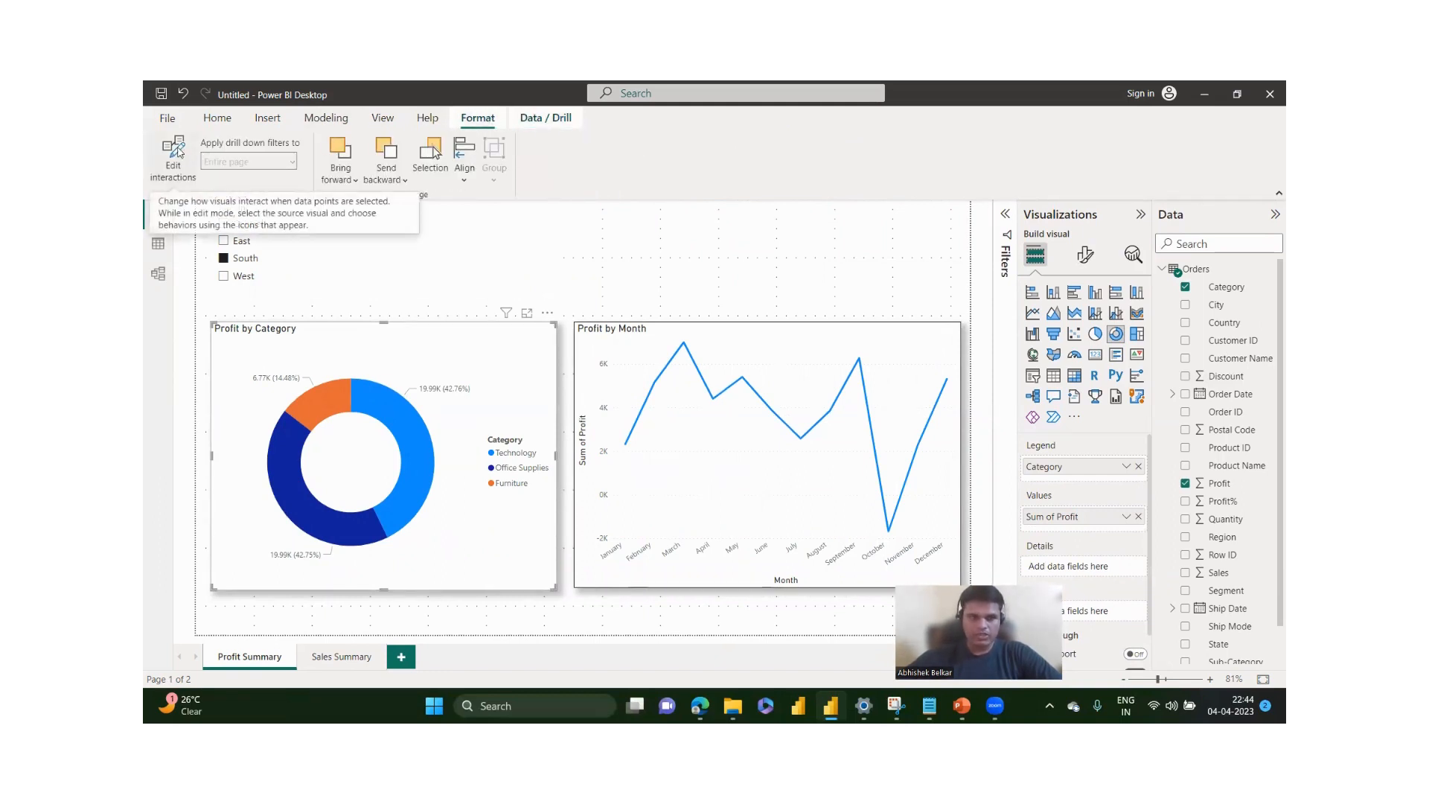
click(178, 149)
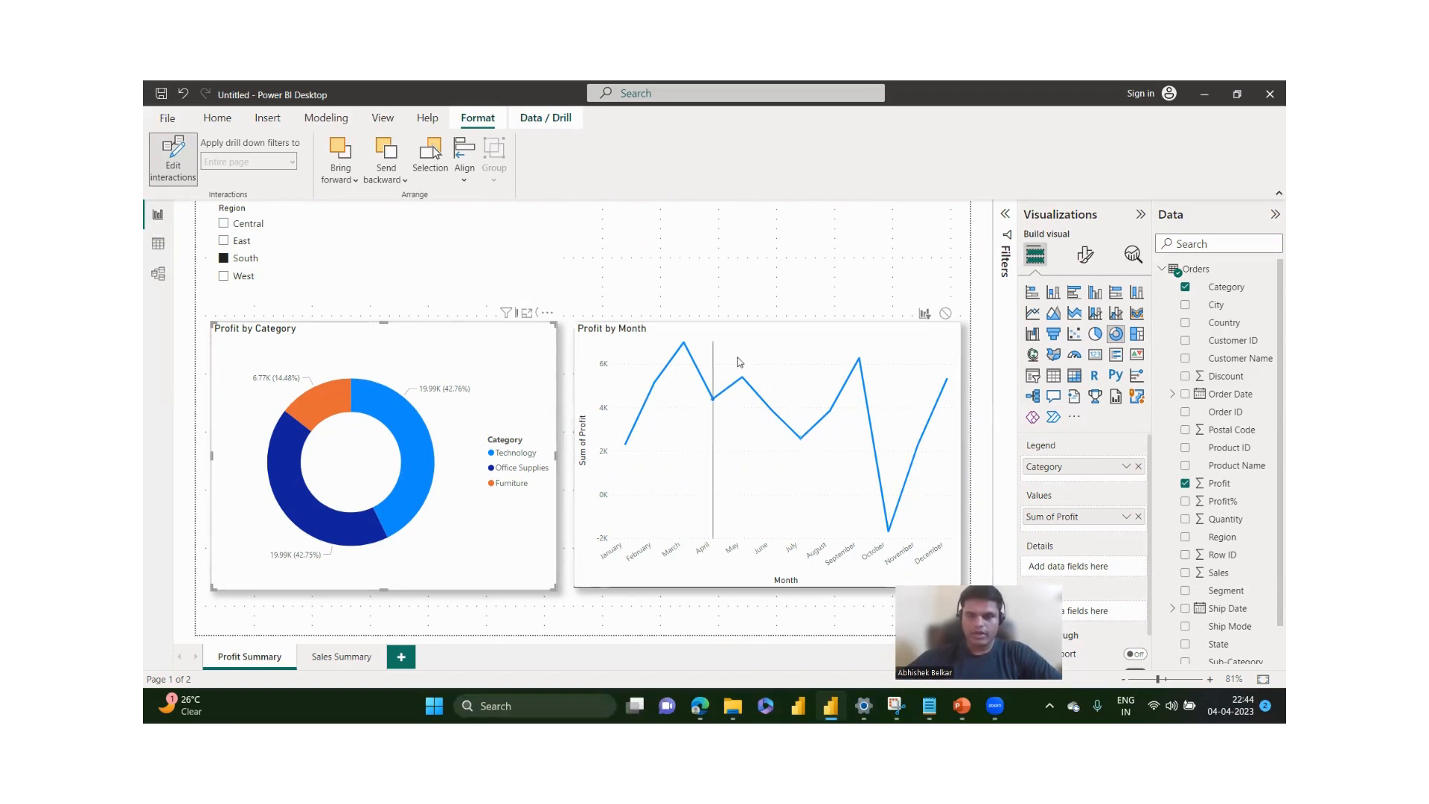
- Cross-filter the Profit by Month chart by the Technology and Furniture slices in turn, then clear the selection
click(386, 419)
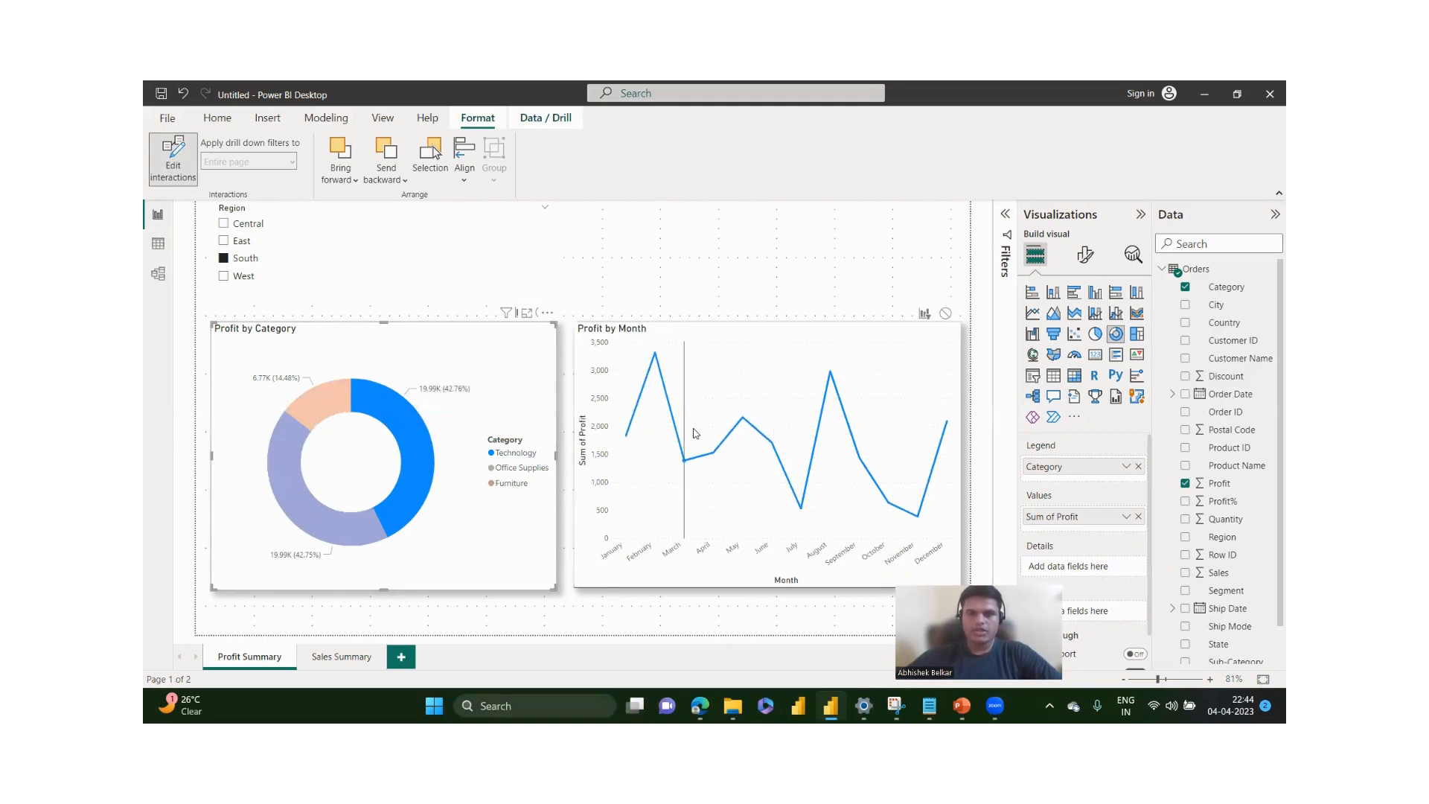
mouse_move(384, 414)
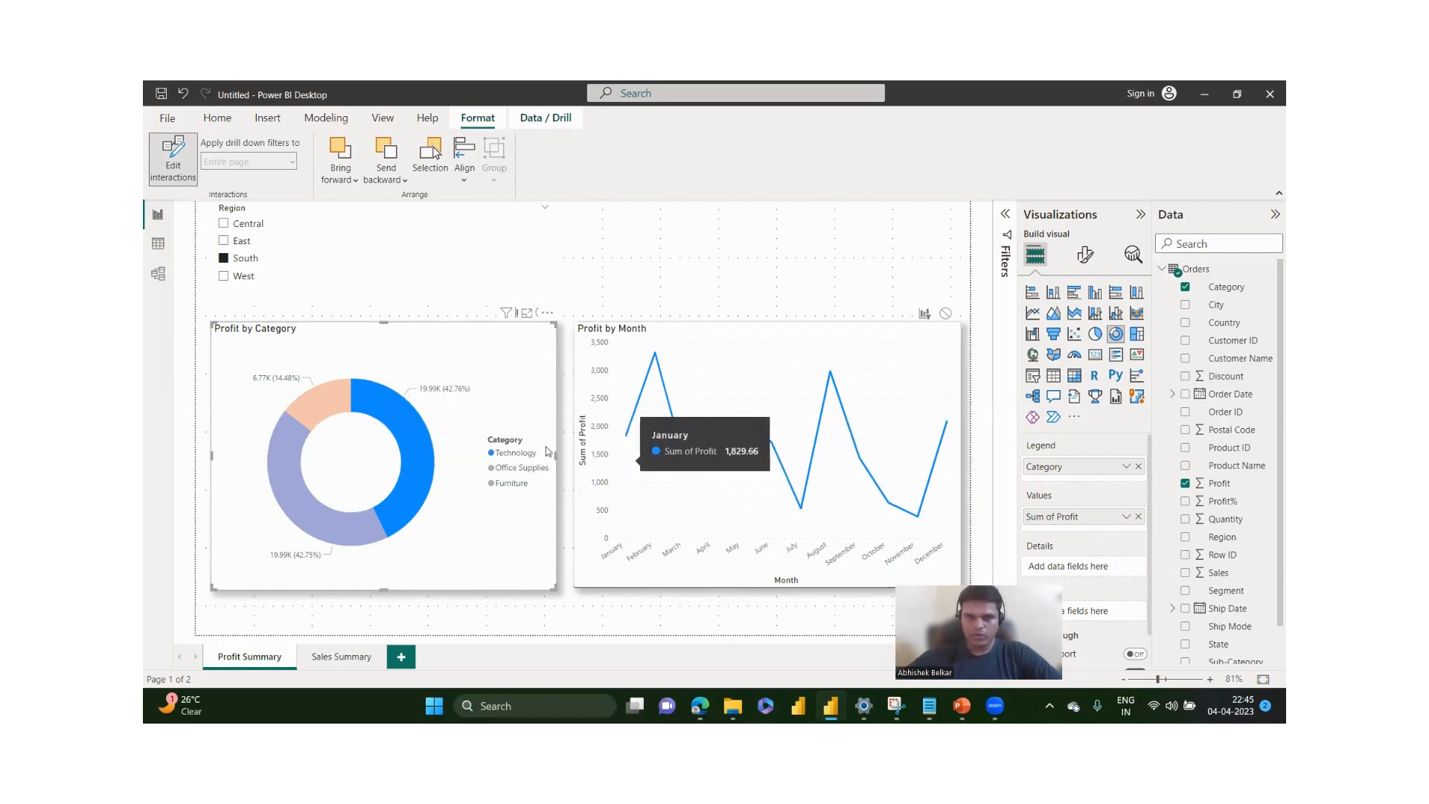
click(326, 401)
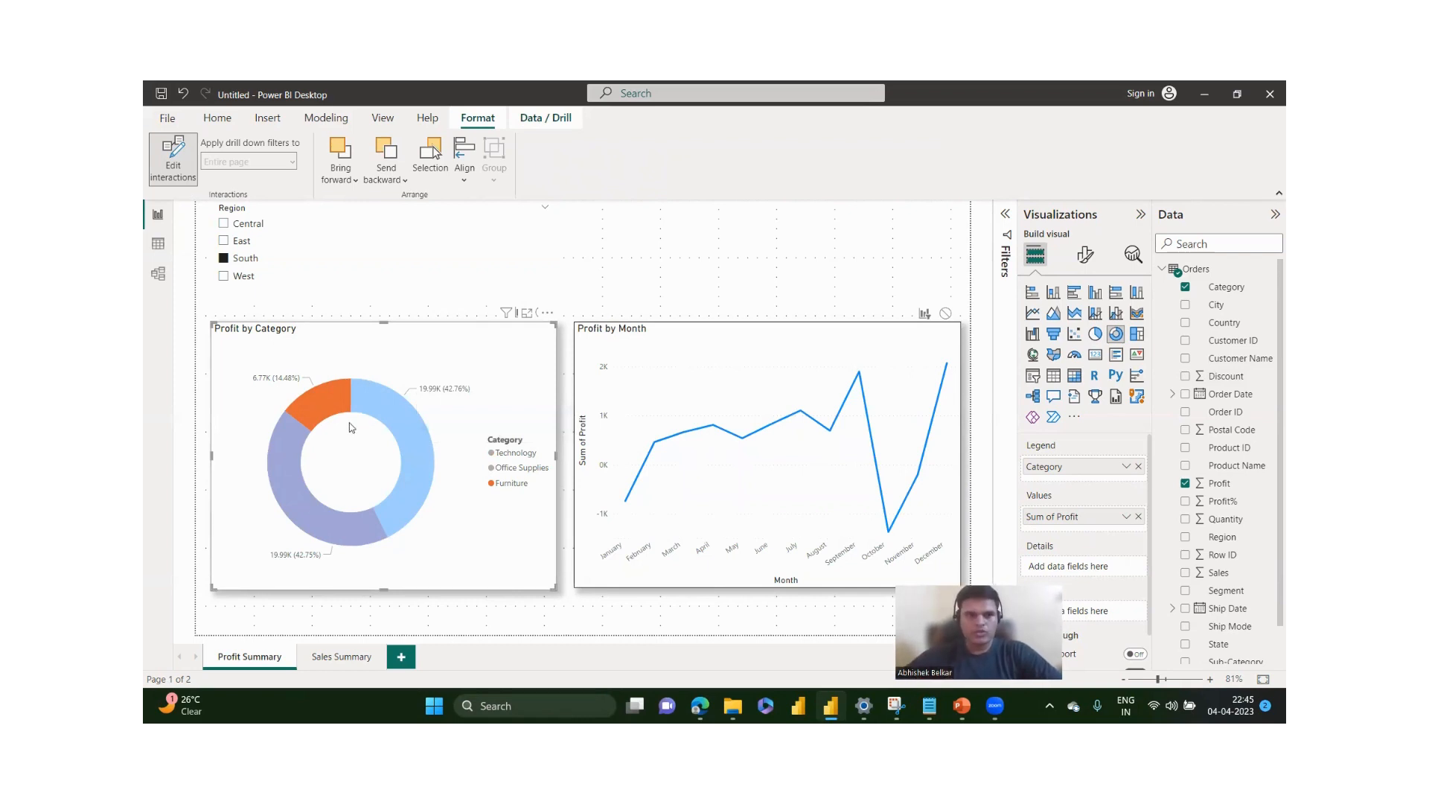
click(323, 401)
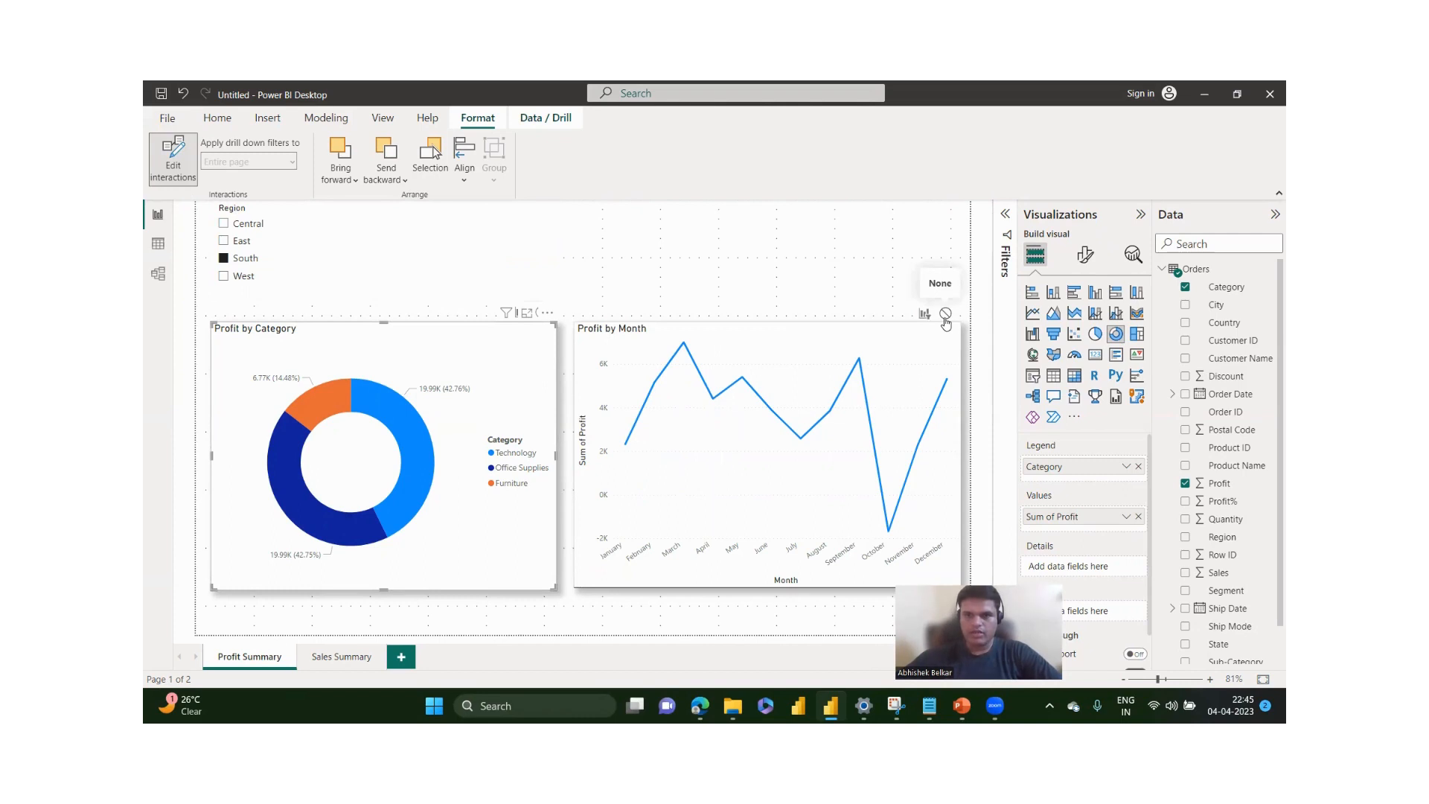
- Set Profit by Category's interaction with Profit by Month to None and test it with the Furniture and Technology slices
click(945, 315)
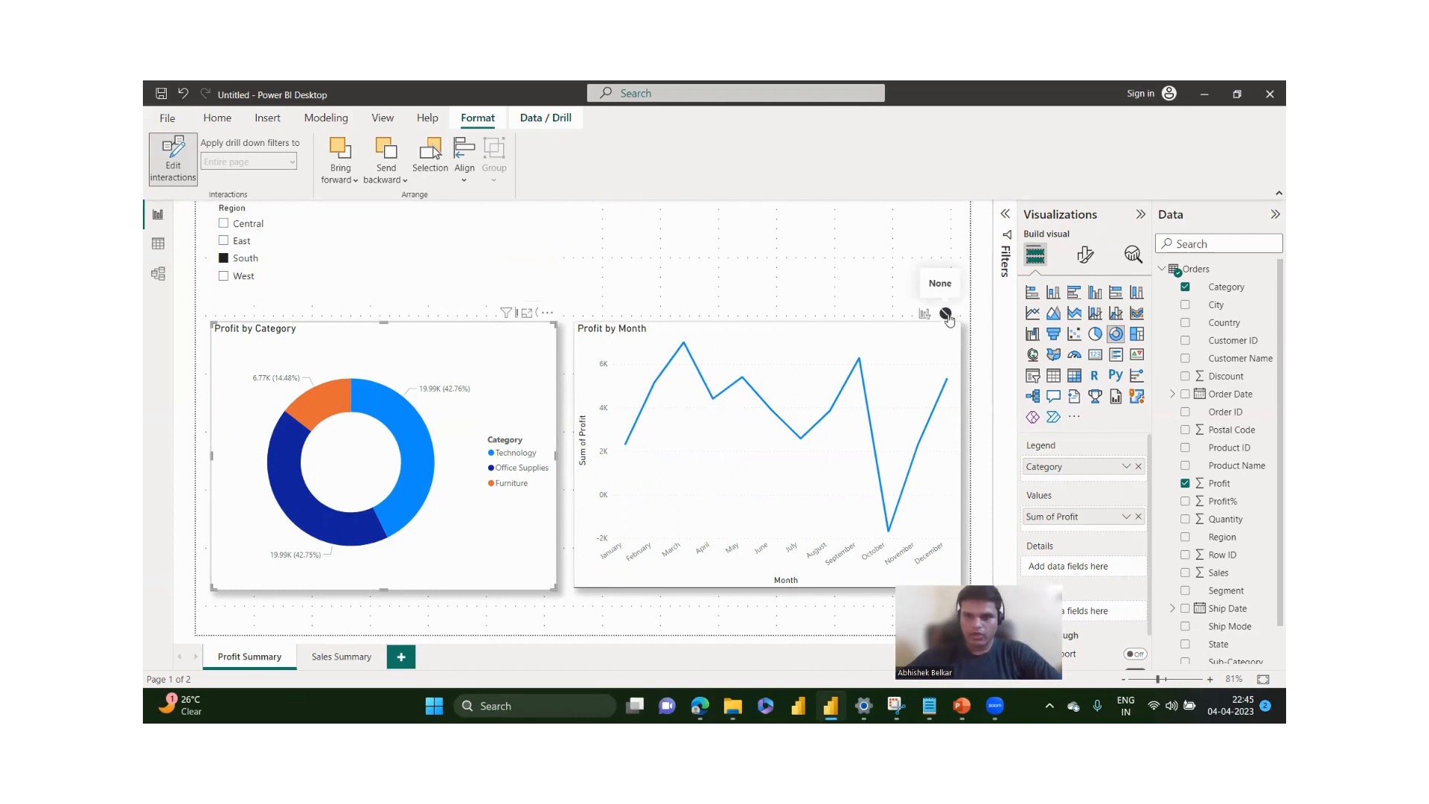
click(302, 400)
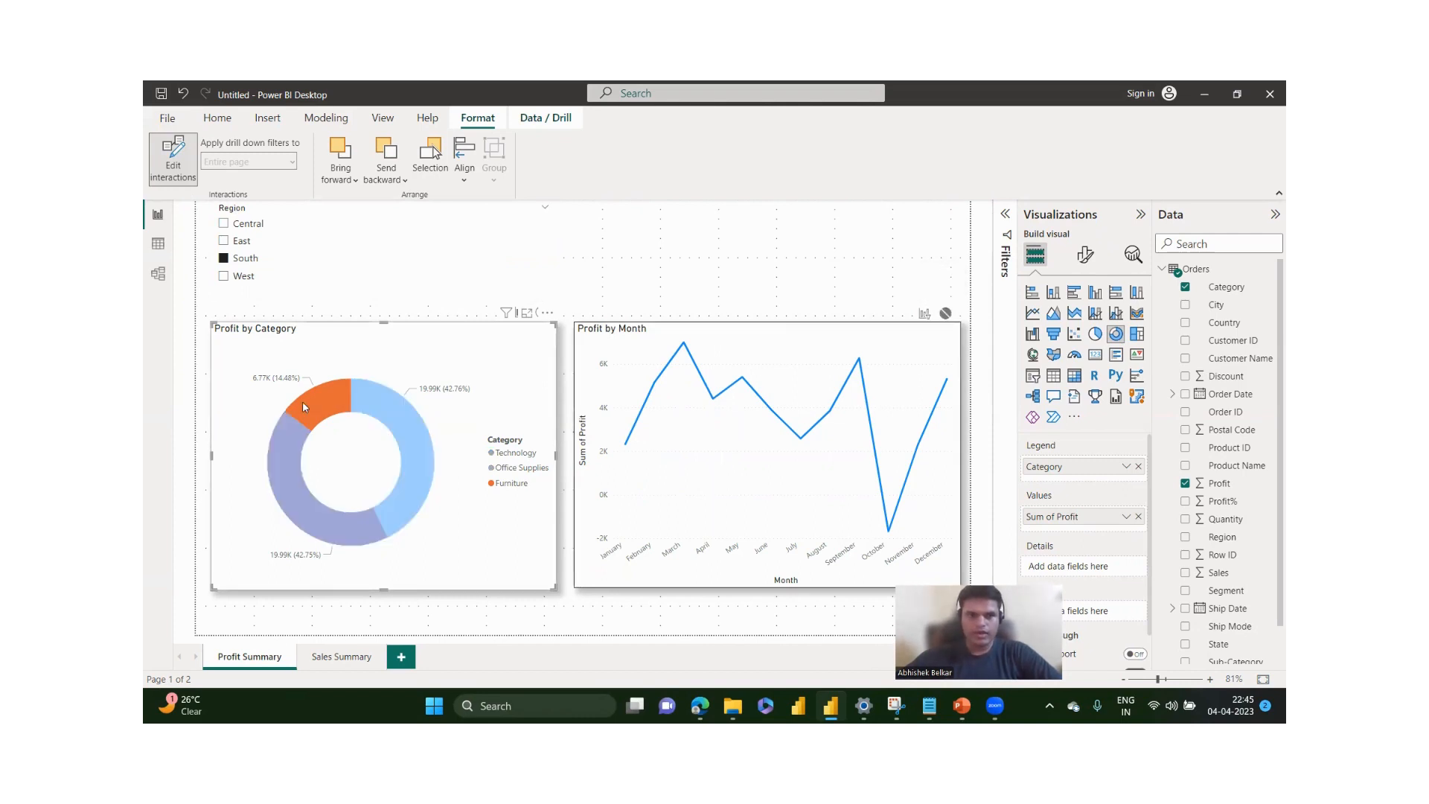
click(369, 402)
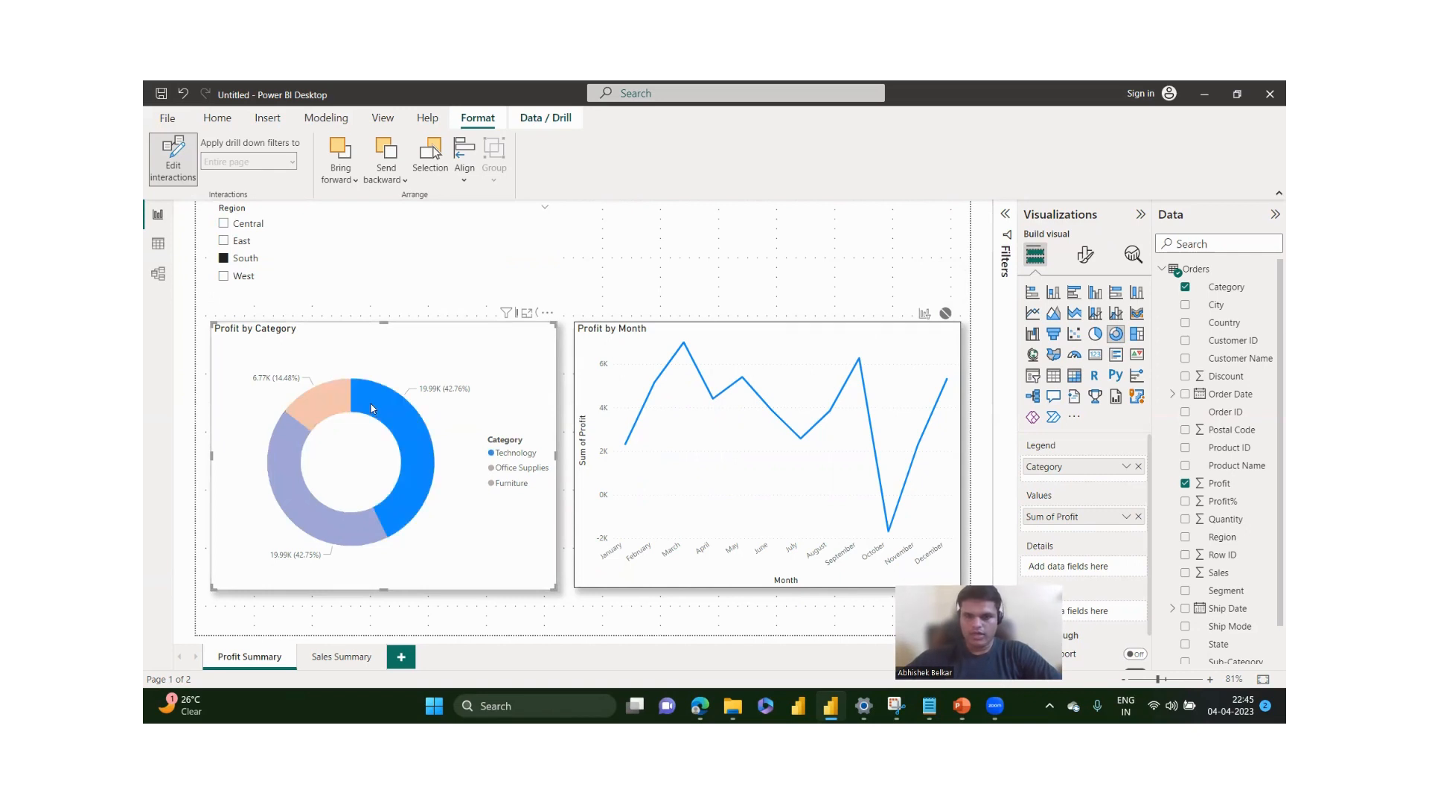
click(333, 407)
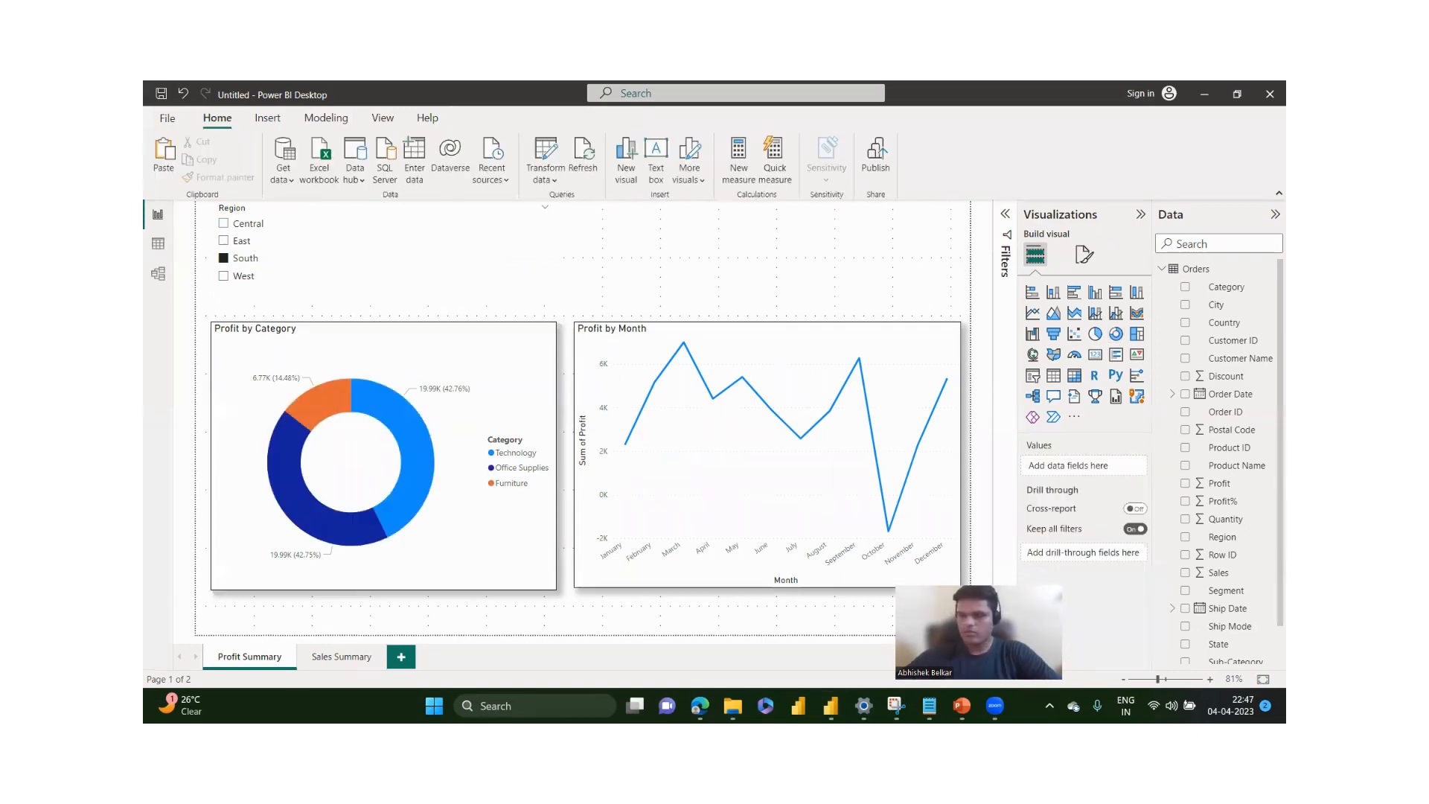